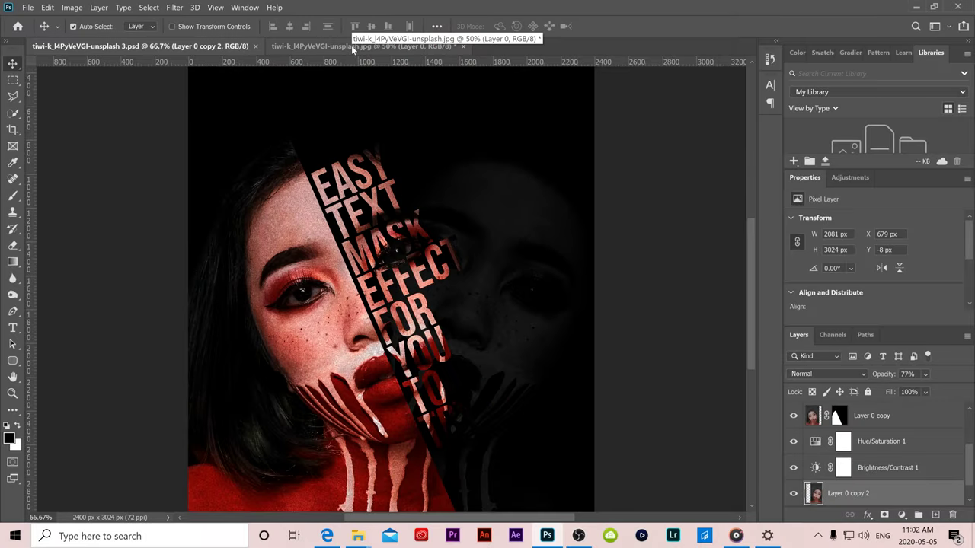
- Switch to the original tiwi-k_l4PyVeVGI-unsplash.jpg photo document
left_click(351, 45)
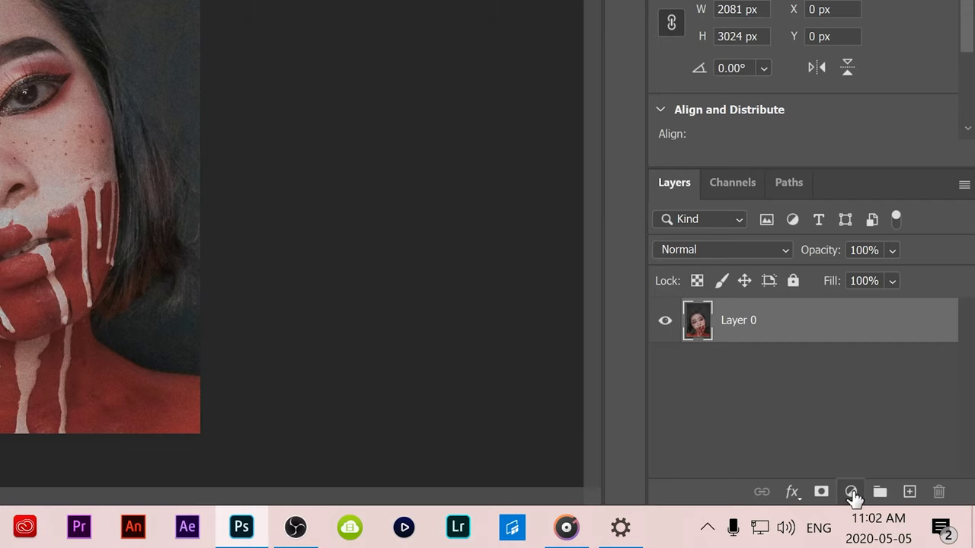
- Add a Levels adjustment with black point 24 and white point 186 to boost contrast
left_click(851, 492)
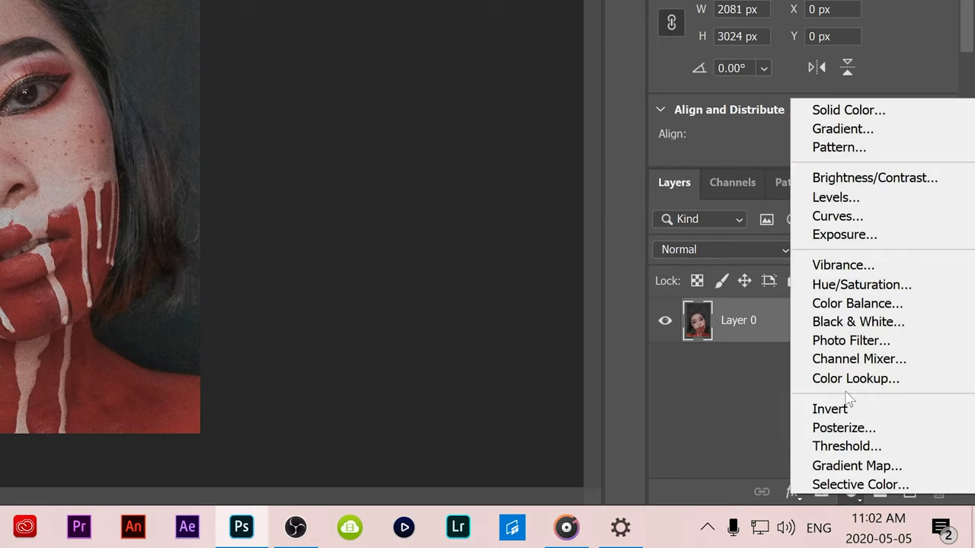
left_click(837, 198)
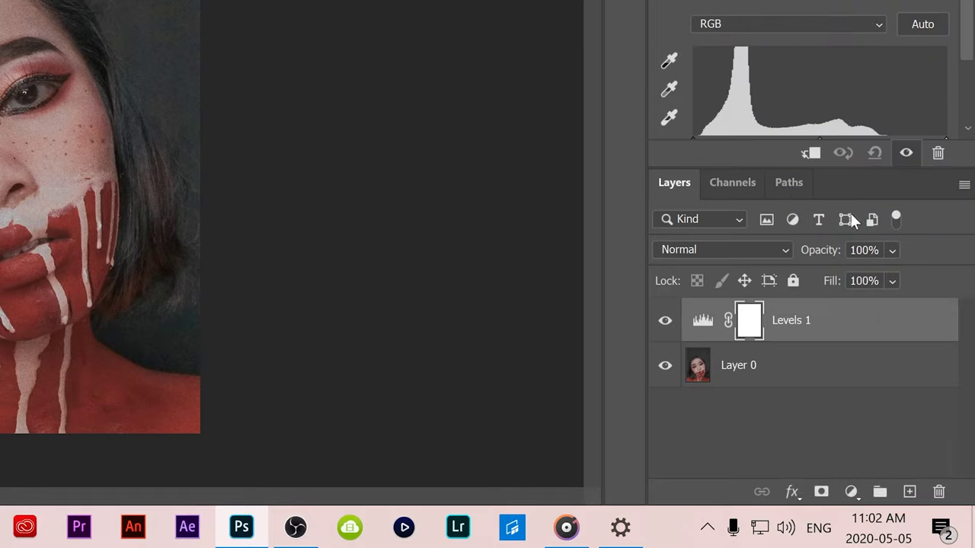
scroll(969, 248, "down", 2)
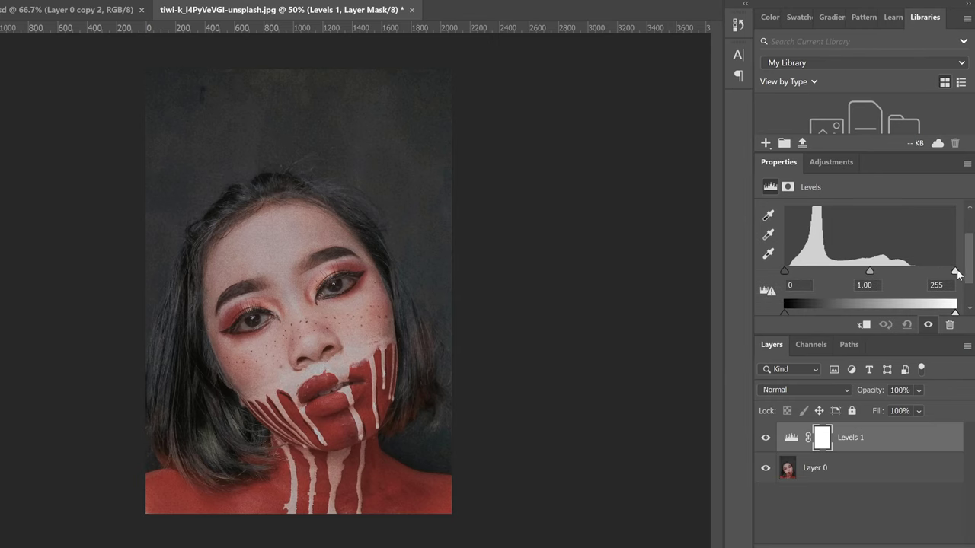
left_click_drag(955, 272, 910, 275)
left_click_drag(784, 272, 870, 273)
left_click(306, 355)
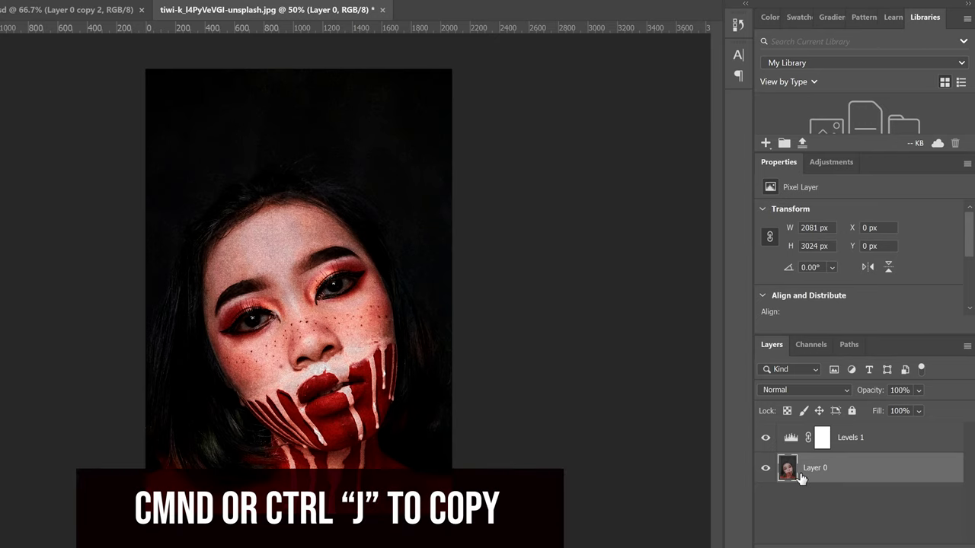
- Duplicate the photo layer into Layer 0 copy, trying and discarding a rectangular selection
key("ctrl+j")
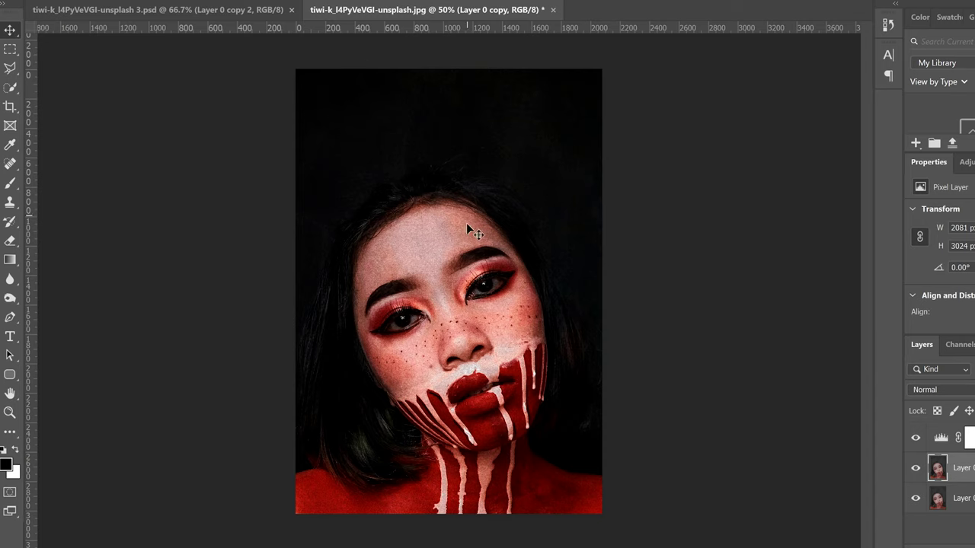
left_click(10, 49)
left_click_drag(296, 69, 449, 537)
left_click(259, 390)
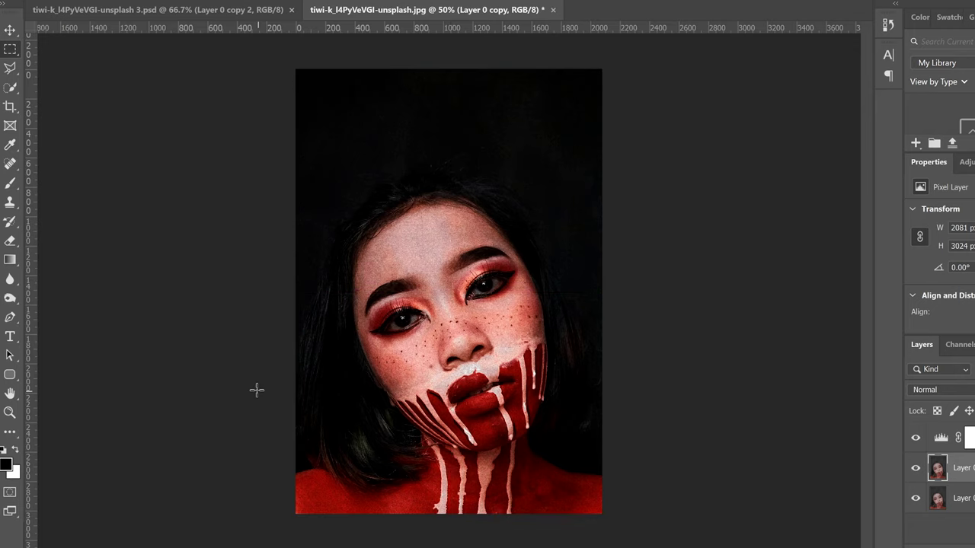
- Outline the face's left half with a diagonal edge using the Polygonal Lasso Tool
right_click(10, 68)
left_click(75, 82)
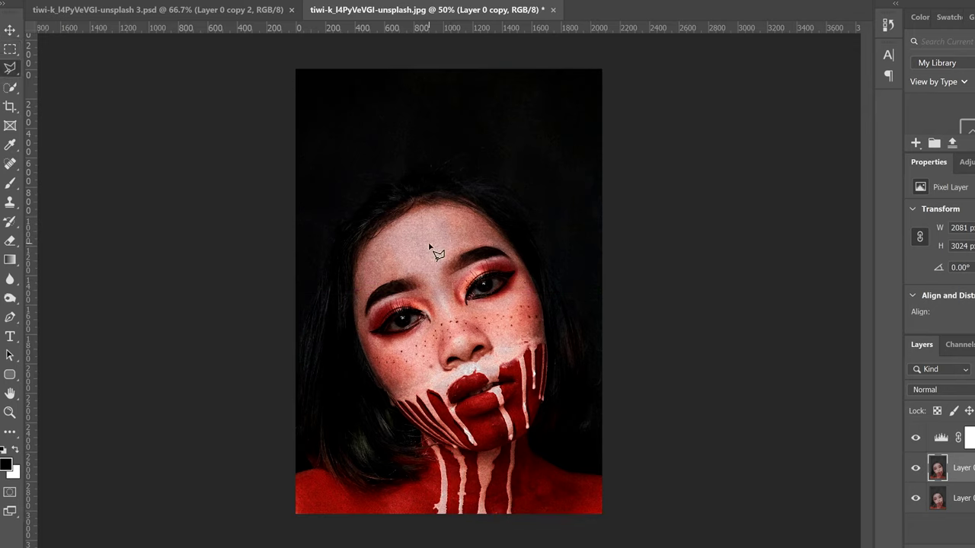
left_click(378, 145)
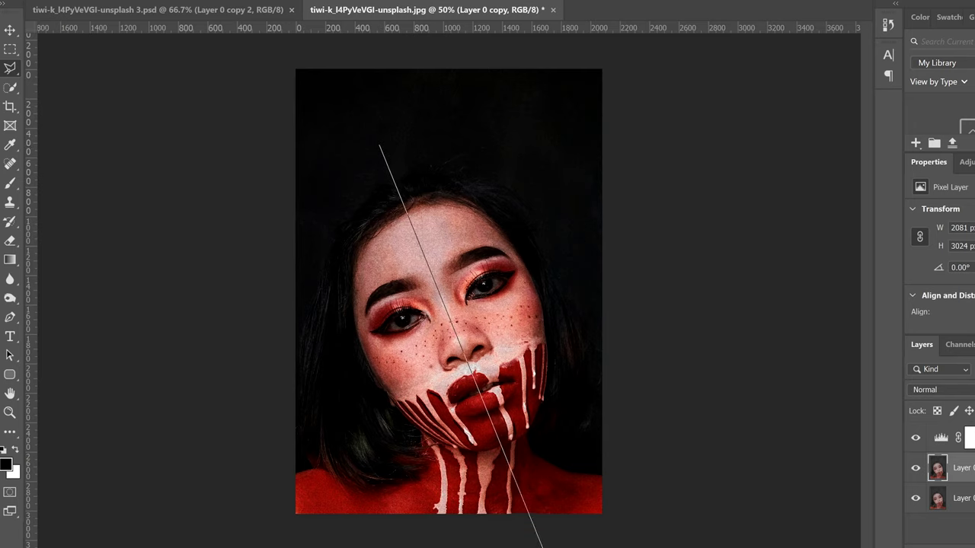
left_click(542, 540)
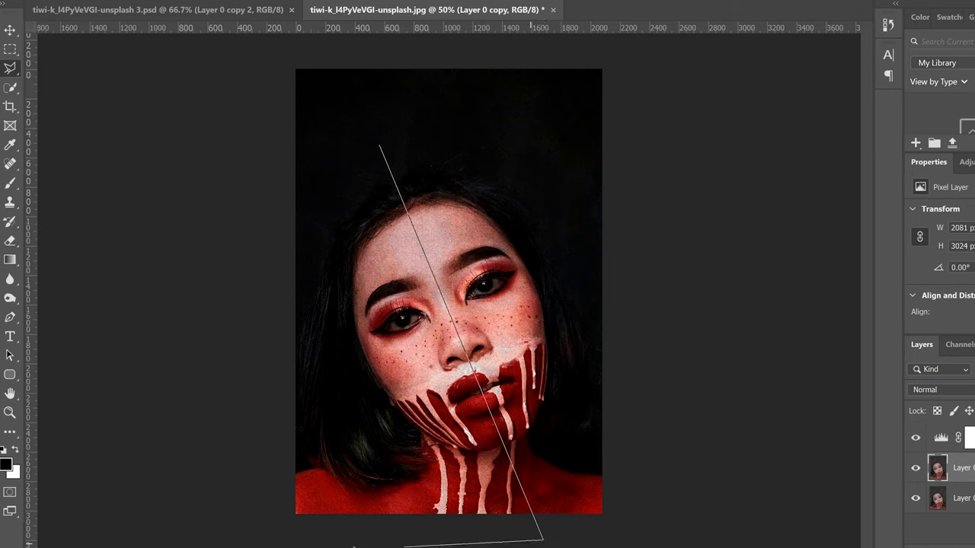
left_click(240, 512)
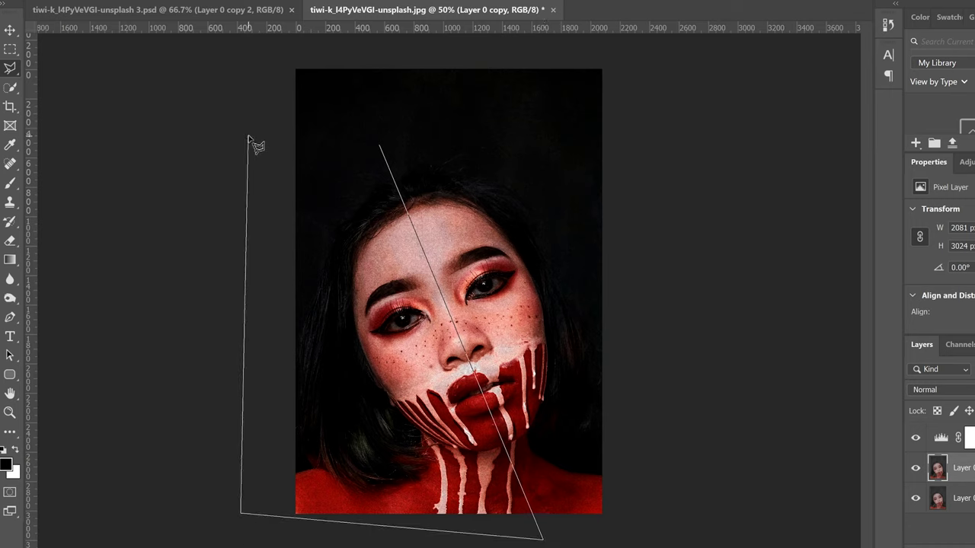
left_click(246, 135)
- Close the lasso outline, mask Layer 0 copy to it, and hide Layer 0
left_click(379, 147)
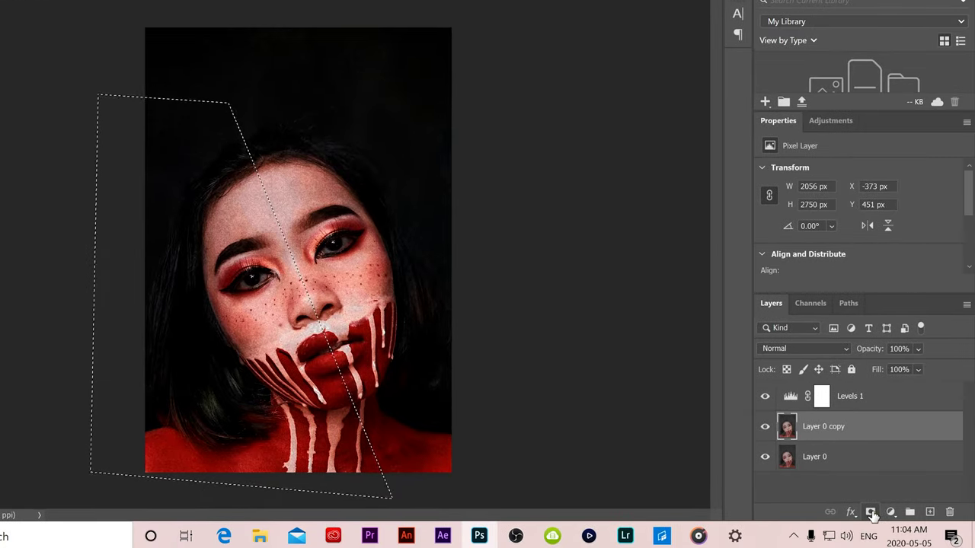
left_click(871, 515)
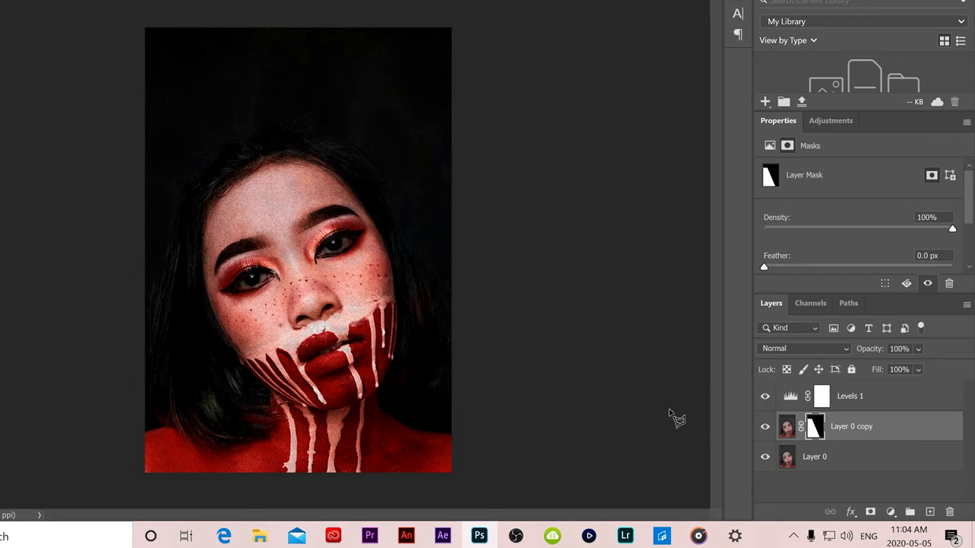
left_click(765, 458)
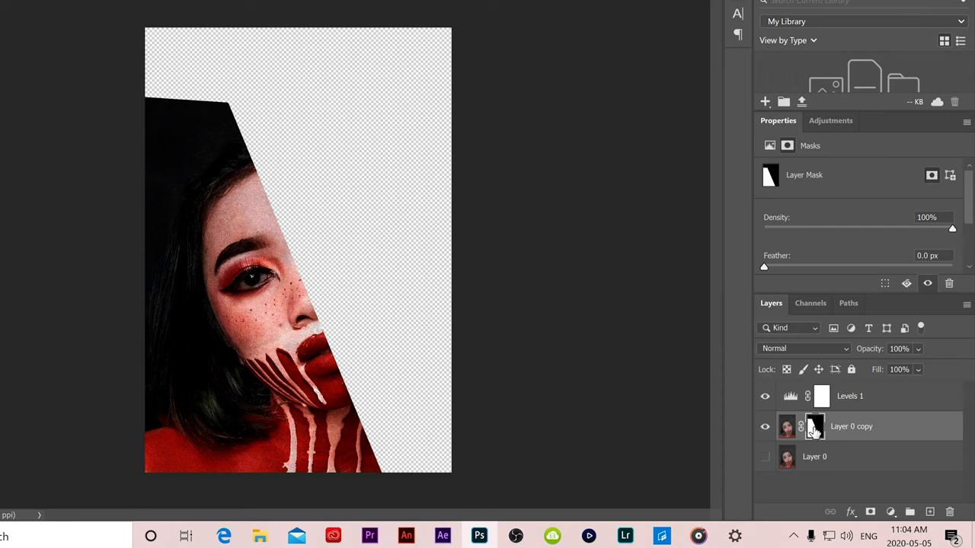
- Target the copy's layer mask with a 193 px Brush and swapped colours
left_click(786, 428)
left_click(813, 426)
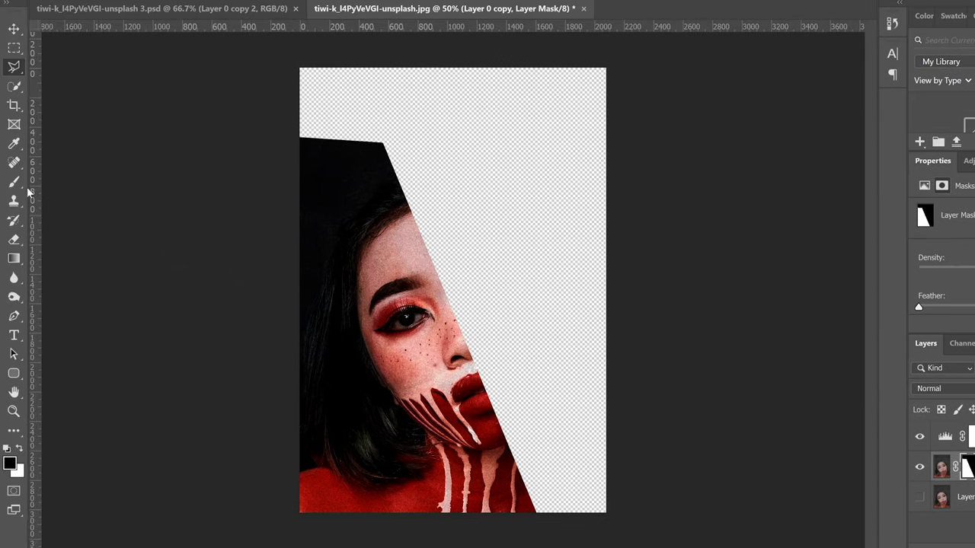
left_click(14, 183)
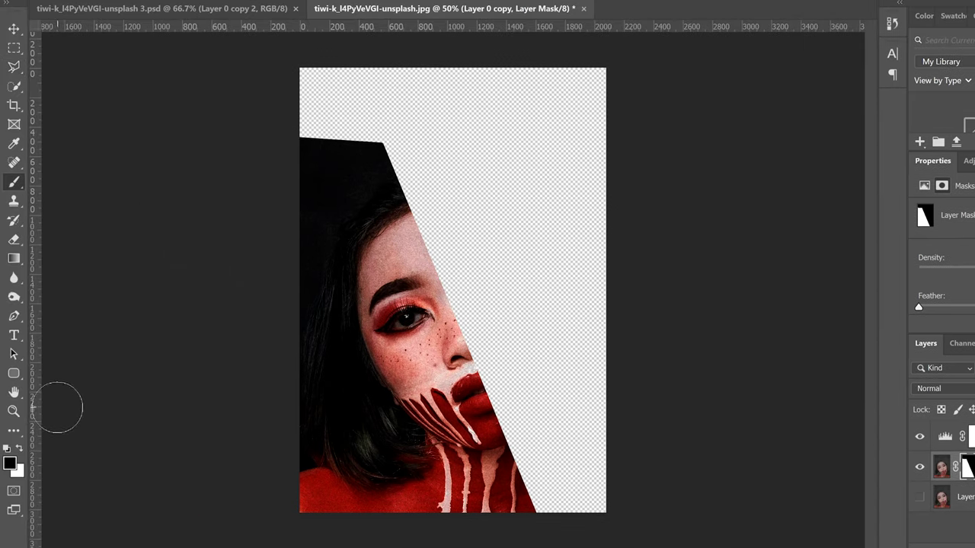
left_click(20, 450)
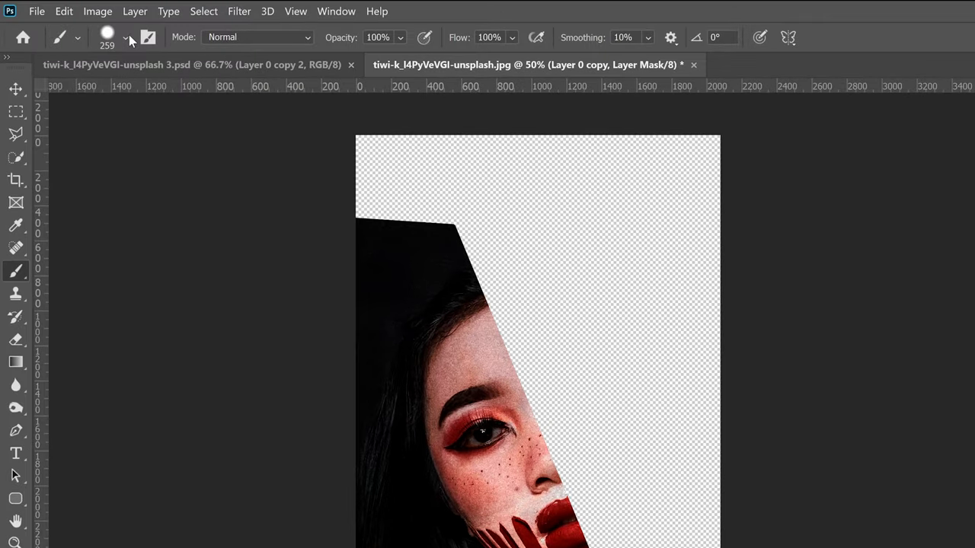
left_click(126, 45)
left_click_drag(183, 94, 179, 95)
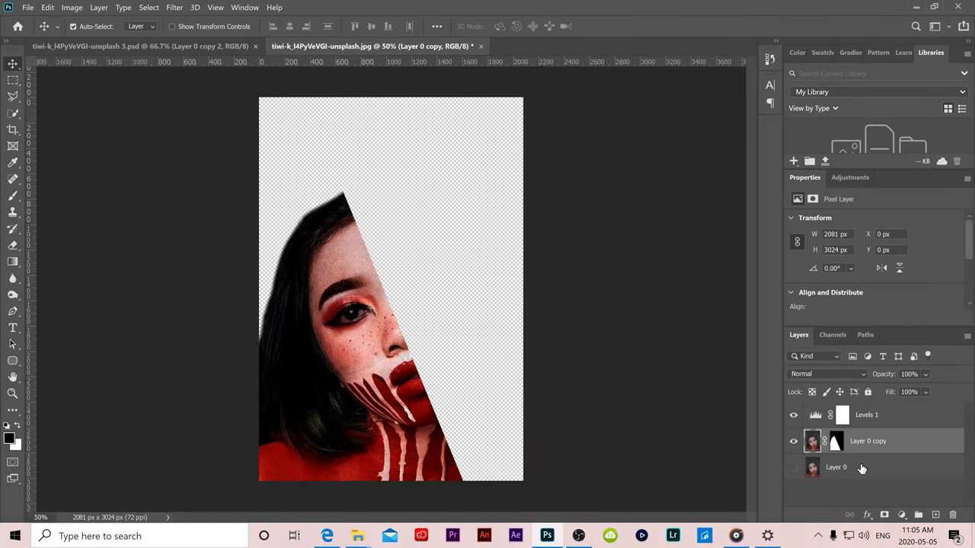
- Add a new Layer 1 above Layer 0 and fill it with black
left_click(863, 469)
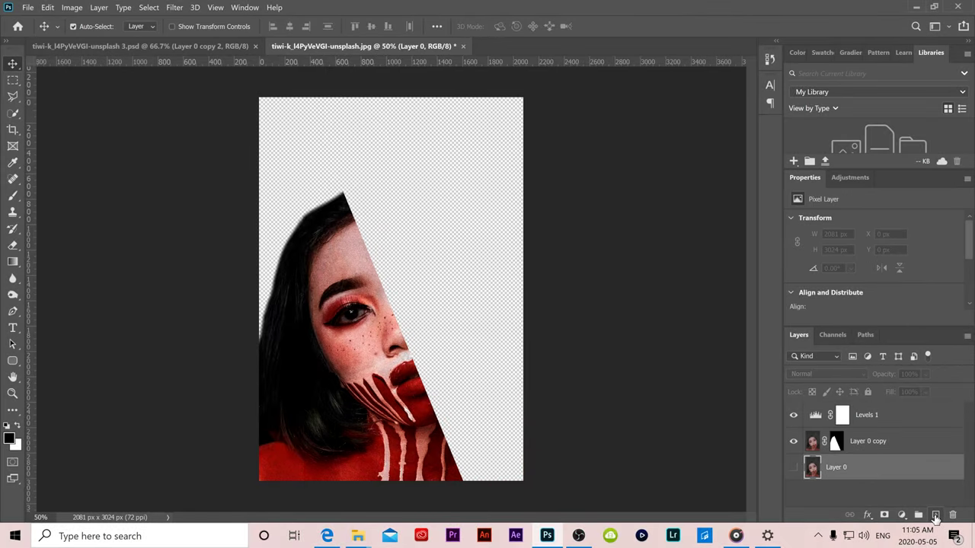
left_click(935, 517)
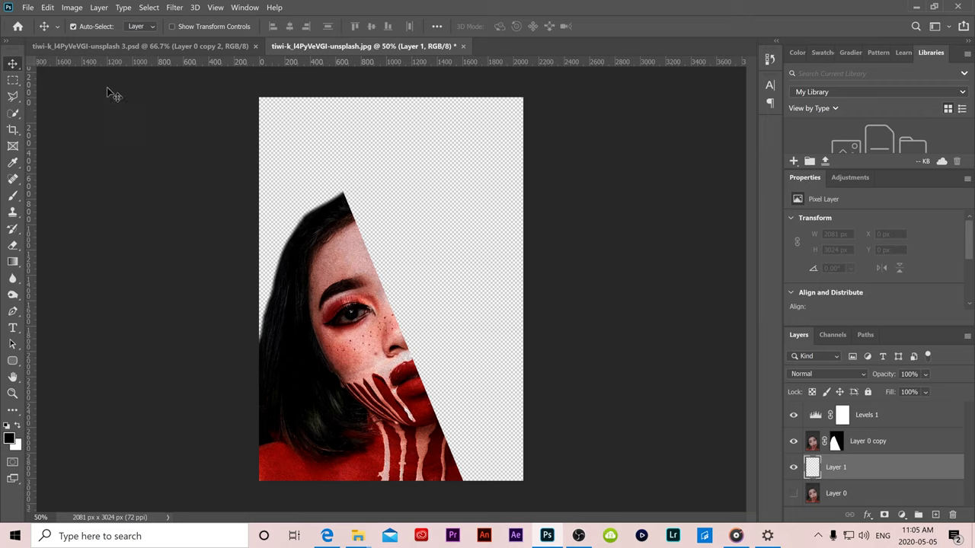
left_click(48, 8)
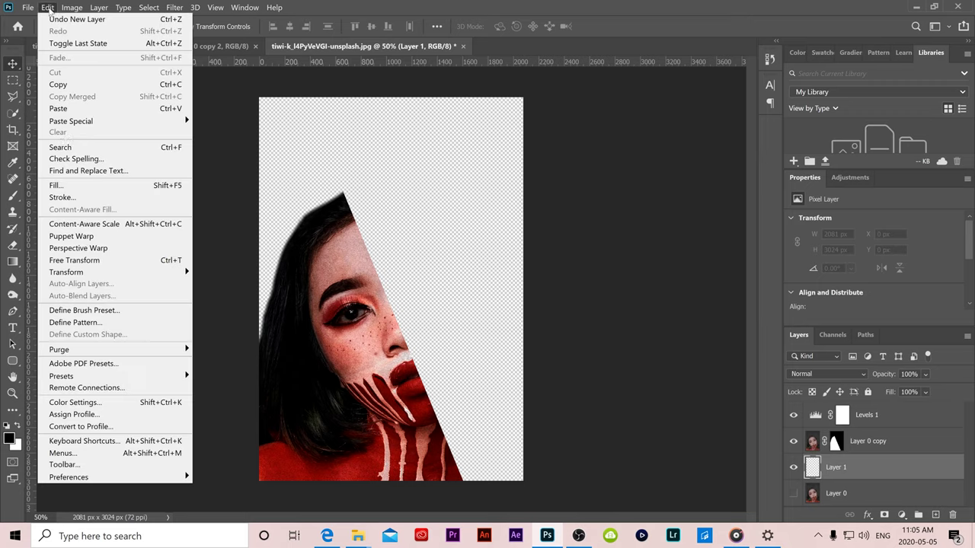
left_click(65, 182)
left_click(533, 158)
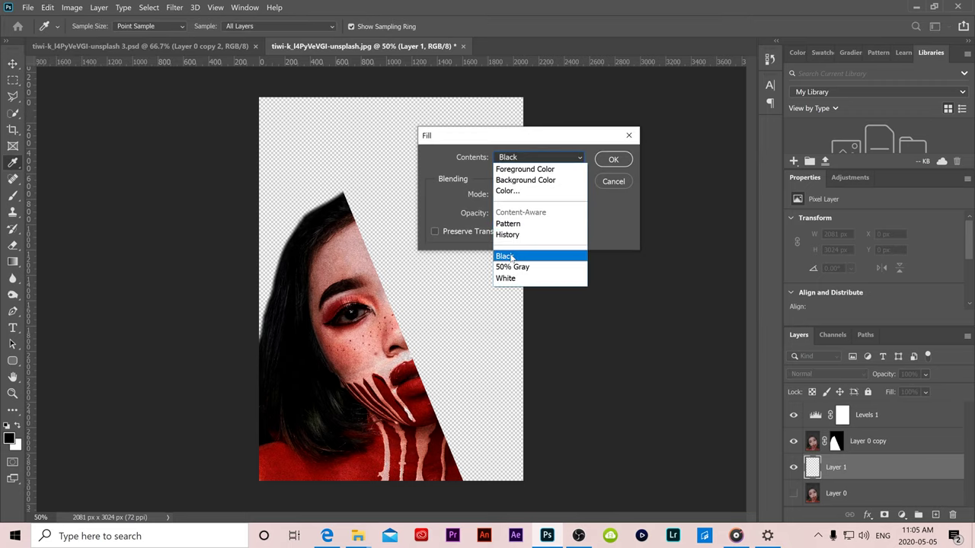
left_click(512, 258)
left_click(612, 161)
left_click(884, 442)
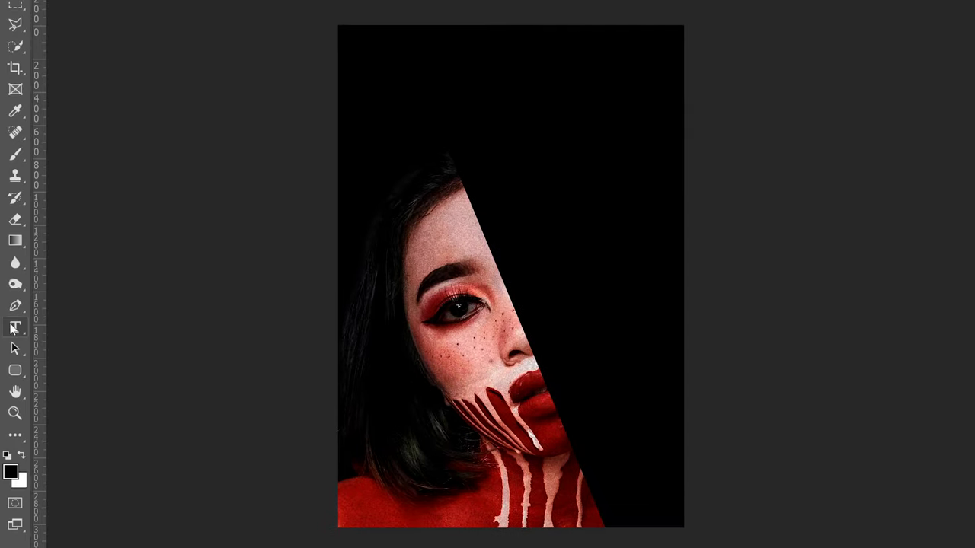
- Add a tall text box reading EASY / TEXT / MASK / EFFECT / FOR / YOU / TO / TRY, one word per line
left_click(16, 328)
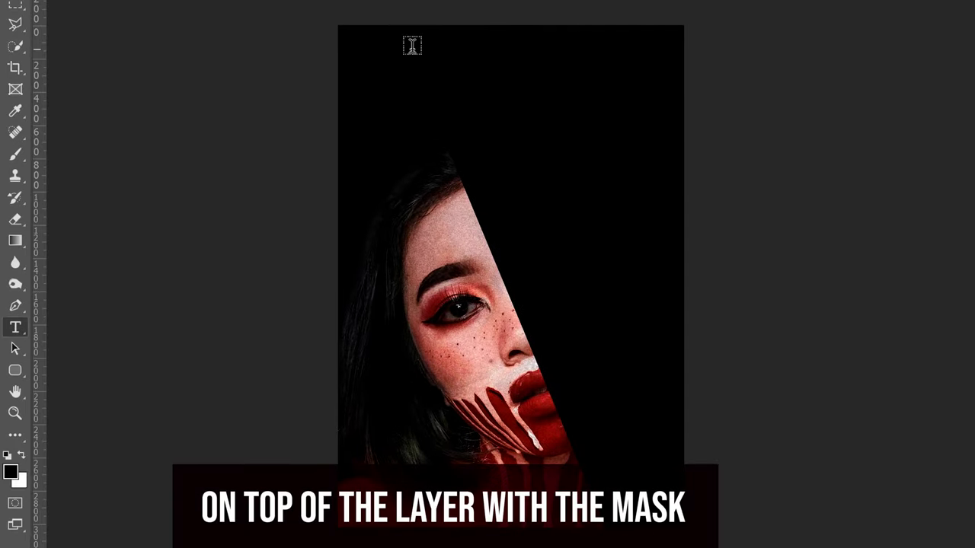
left_click_drag(412, 49, 616, 515)
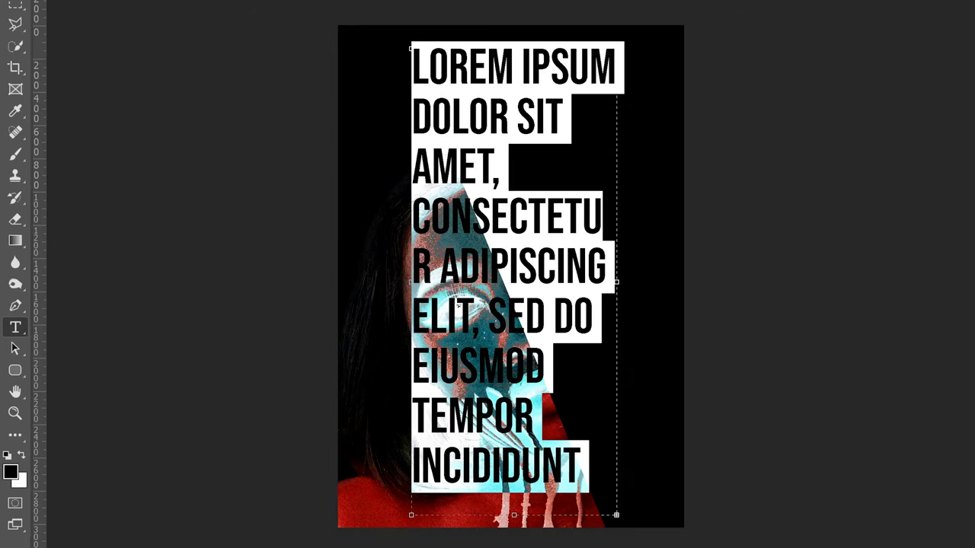
type("EASY")
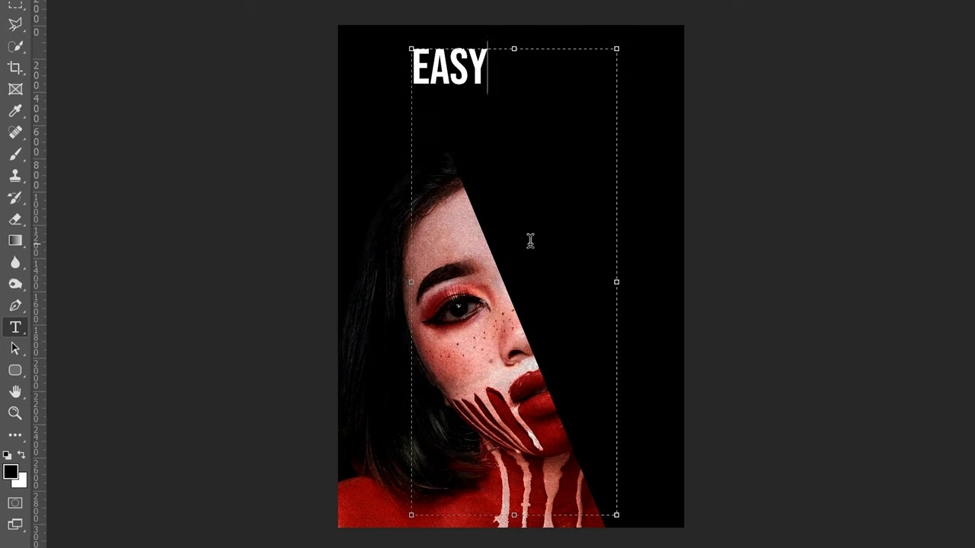
key("Return")
type("TEXT")
key("Return")
type("MASK")
key("Return")
type("EFFECT")
key("Return")
type("FO")
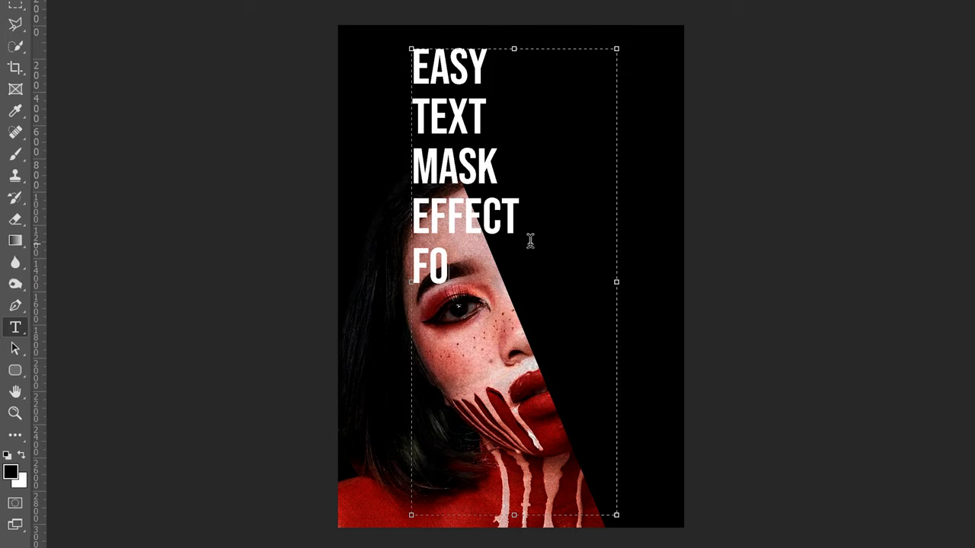
type("R YOU")
key("BackSpace")
key("BackSpace")
key("BackSpace")
key("BackSpace")
key("Return")
type("YOU")
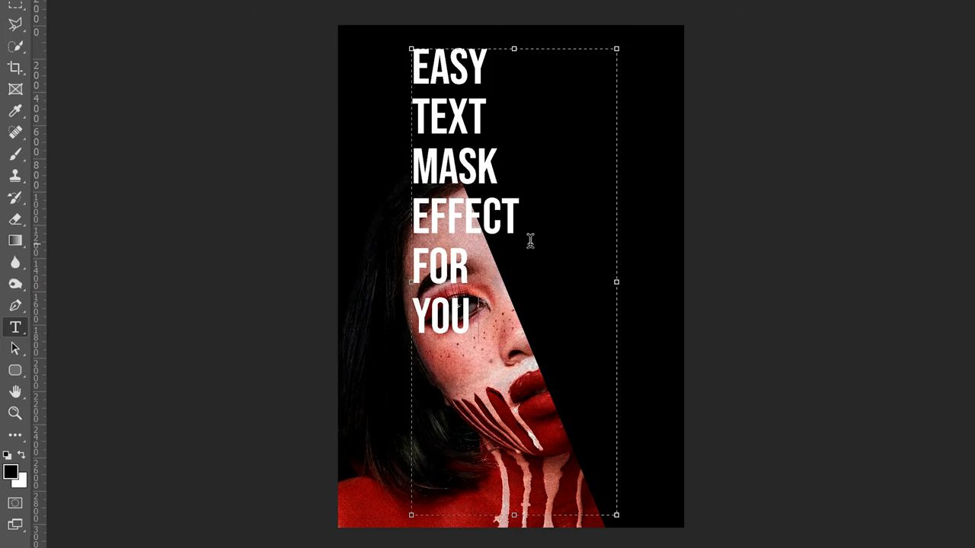
key("Return")
type("TO")
key("Return")
type("TRY")
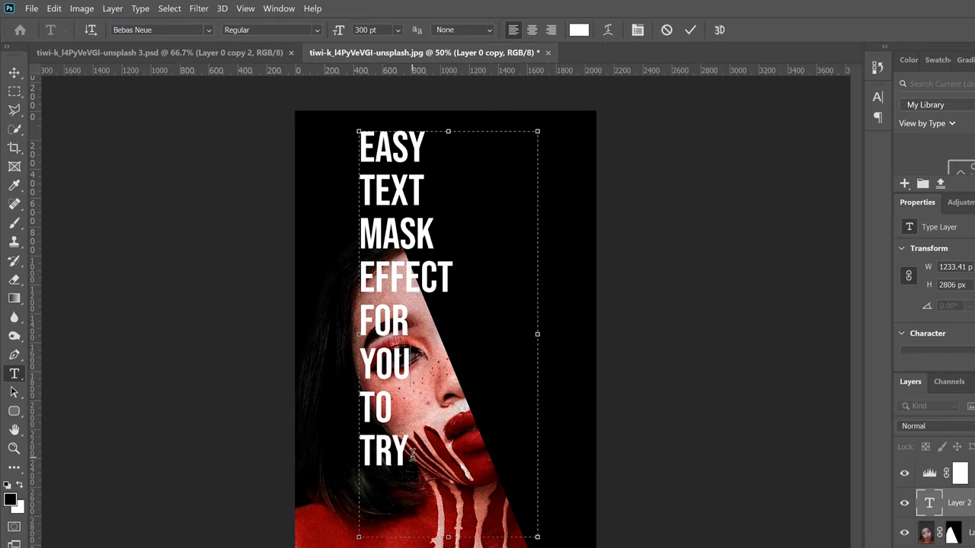
- Apply the Bebas Neue font to all the text after briefly trying Corbel
key("ctrl+a")
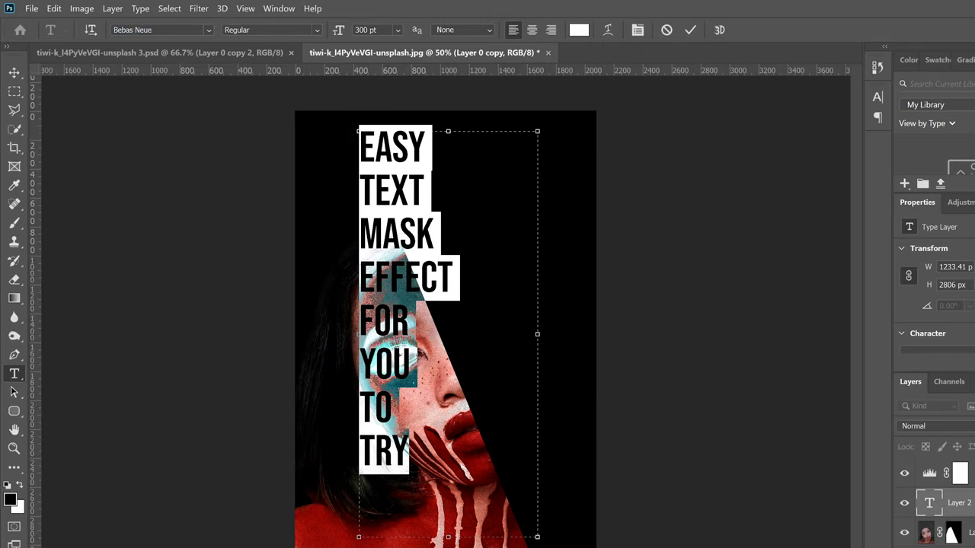
left_click(209, 29)
left_click(163, 184)
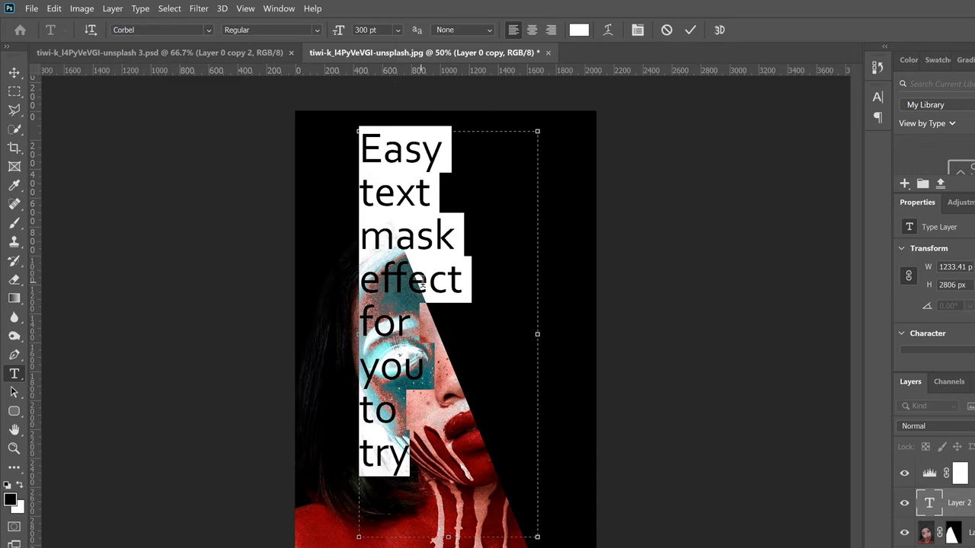
left_click(444, 293)
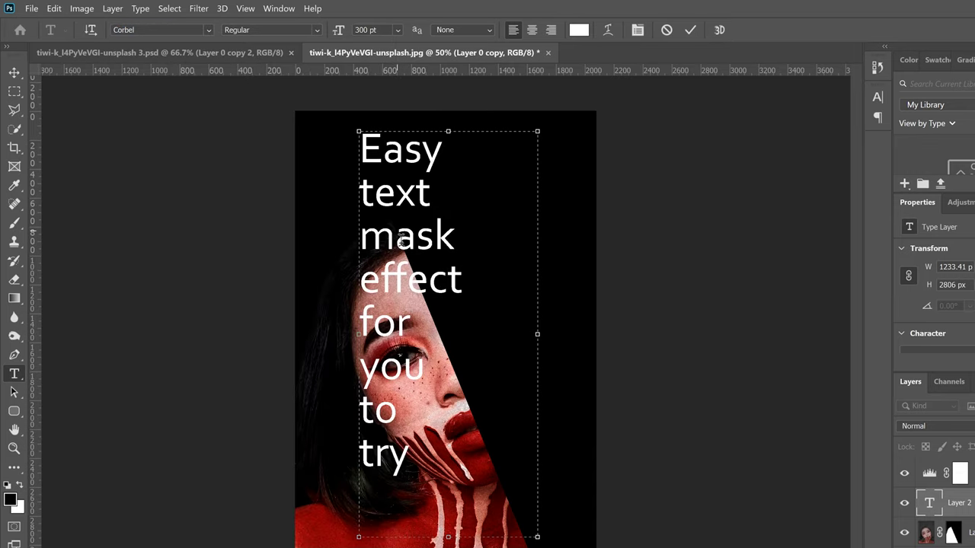
left_click_drag(425, 474, 336, 154)
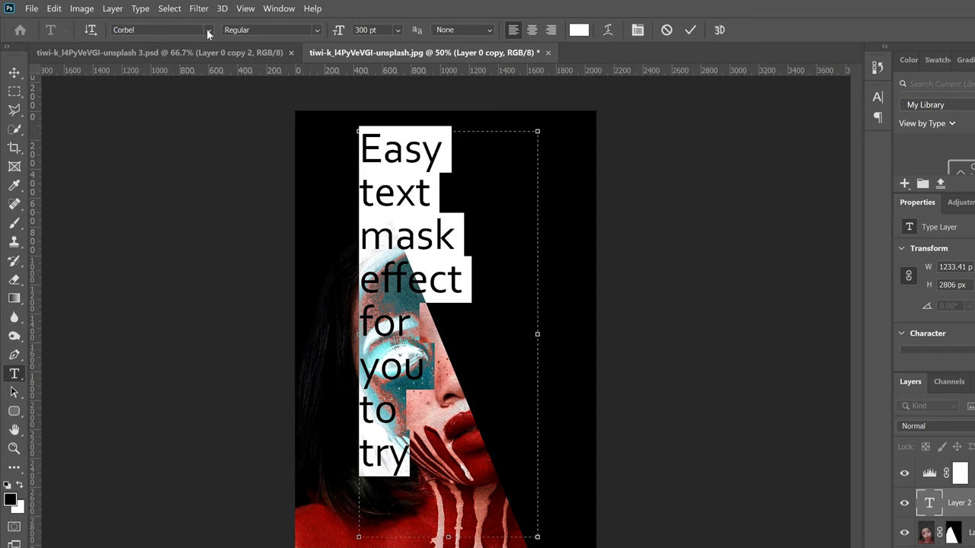
left_click(209, 29)
left_click(286, 89)
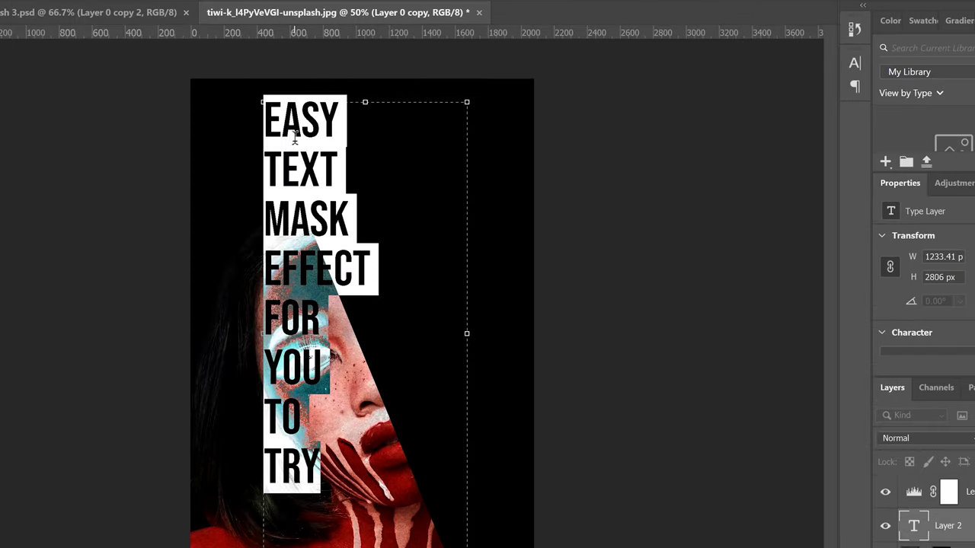
- Set the text's leading to 225 pt in the Character panel
left_click(854, 64)
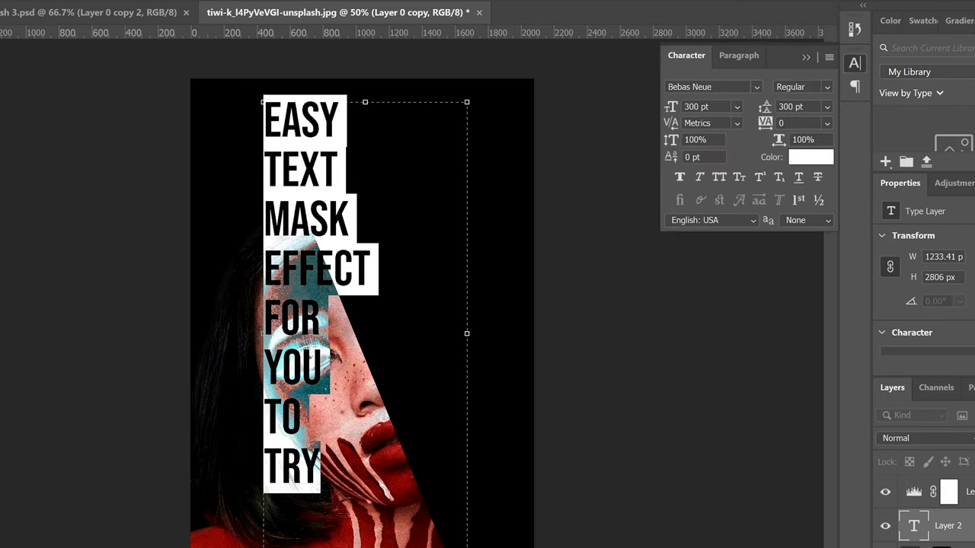
left_click(665, 109)
left_click(762, 109)
type("225")
key("Return")
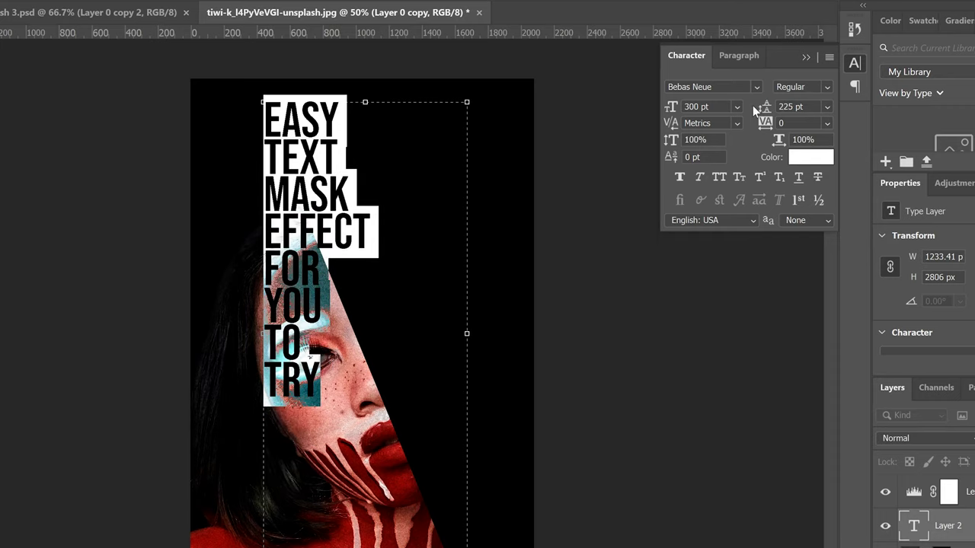
- Try tracking values of -100 and 100, then reset tracking to 0
left_click(826, 122)
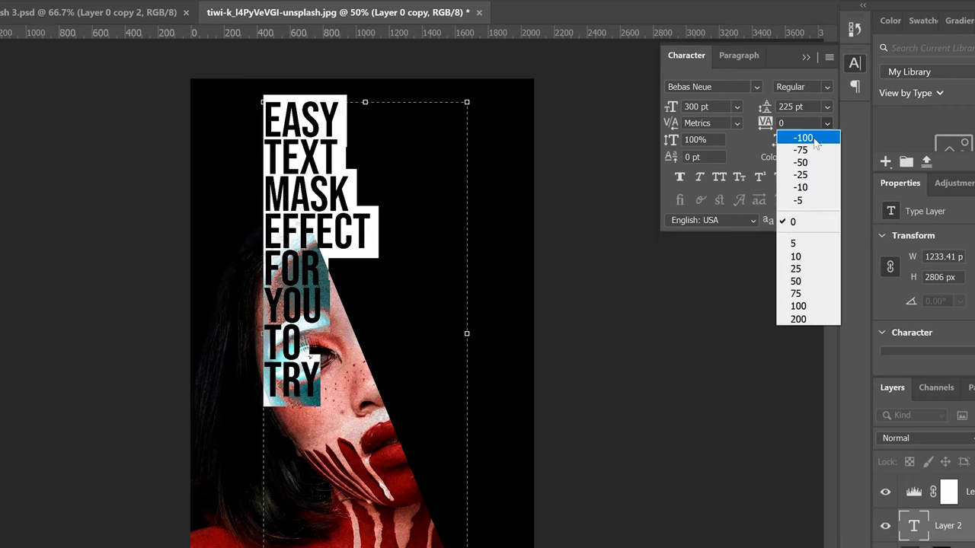
left_click(804, 138)
left_click(826, 123)
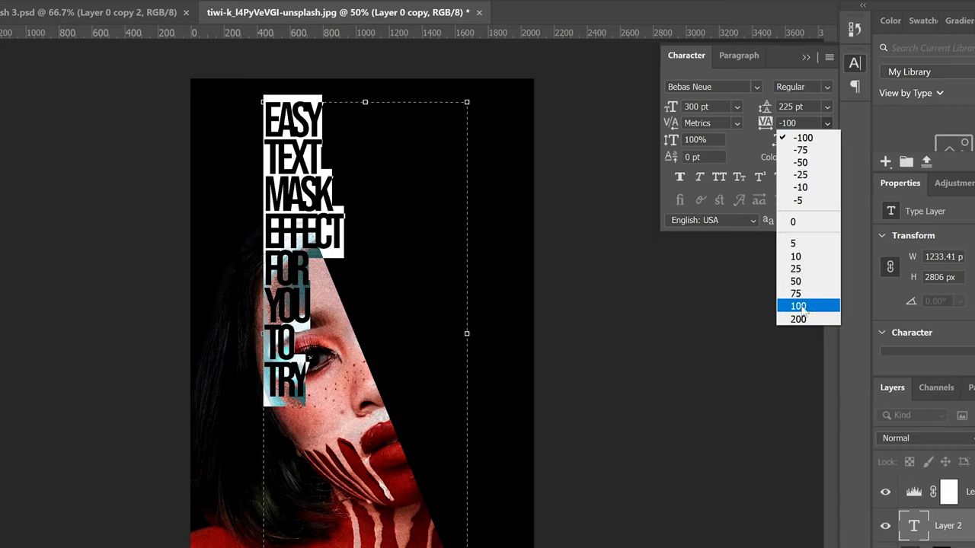
left_click(799, 306)
left_click(827, 123)
left_click(799, 222)
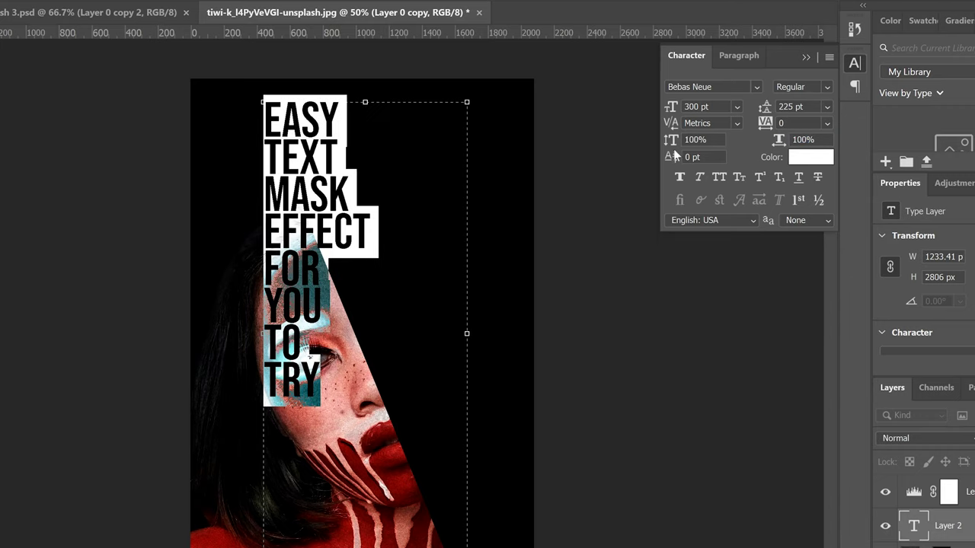
left_click(675, 143)
left_click(779, 139)
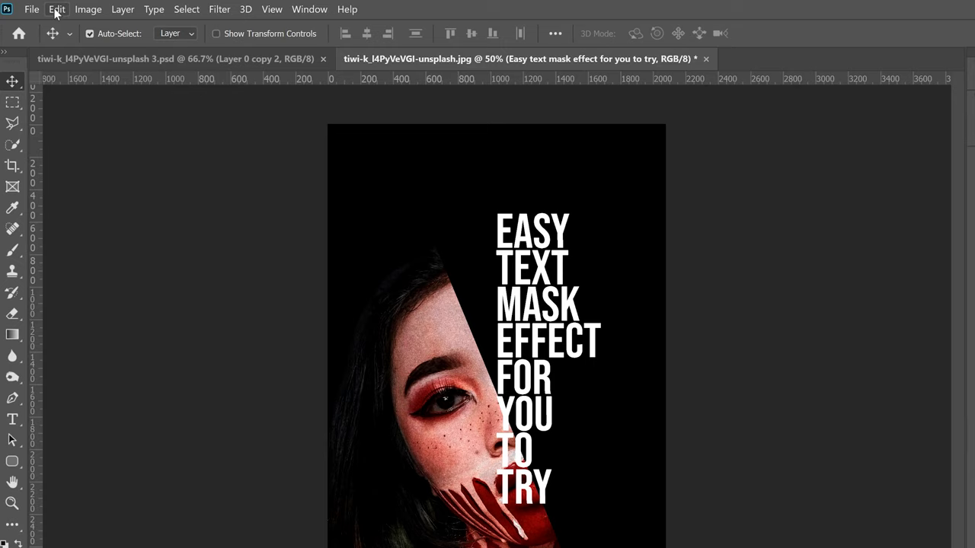
- Free Transform the text to rotate it -22.65° and position it along the face's edge
left_click(57, 11)
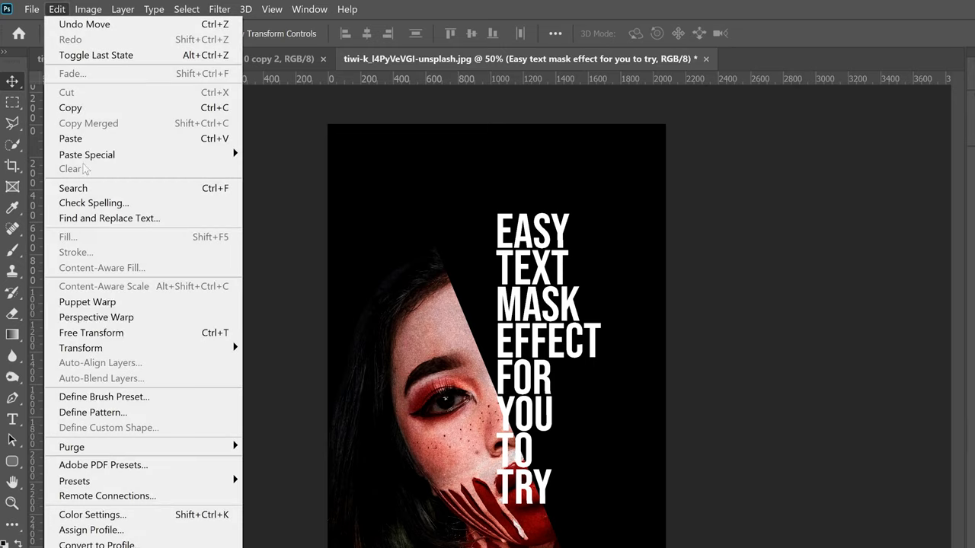
left_click(183, 337)
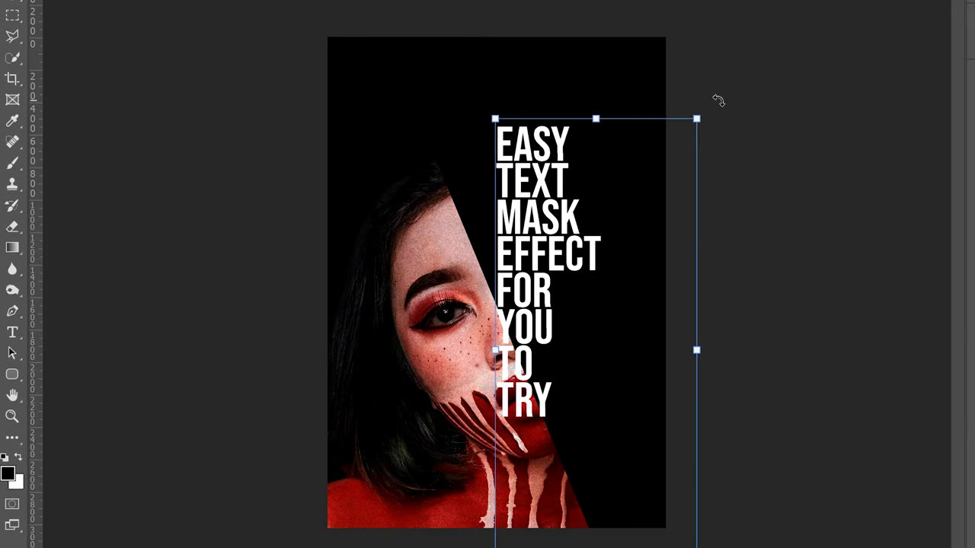
left_click_drag(713, 97, 637, 89)
left_click_drag(472, 227, 477, 222)
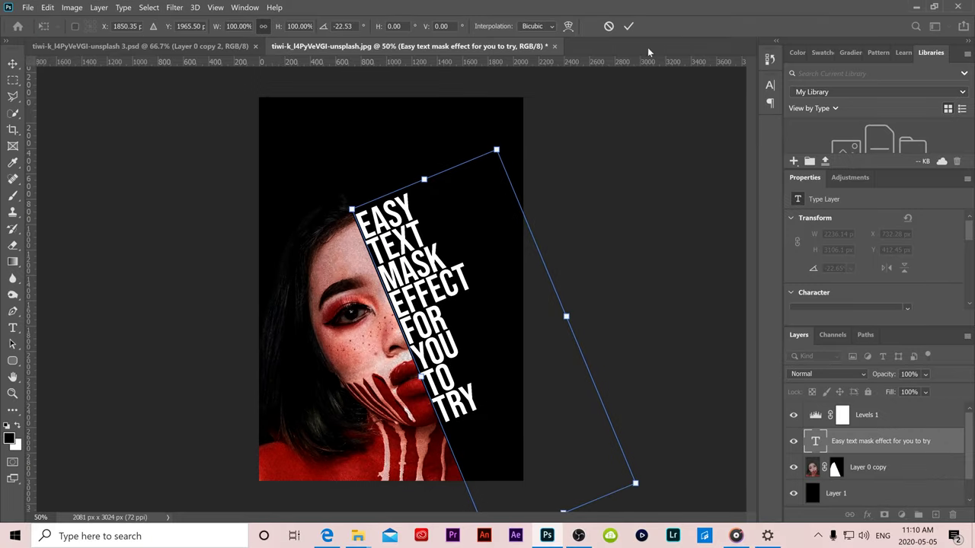
left_click(630, 26)
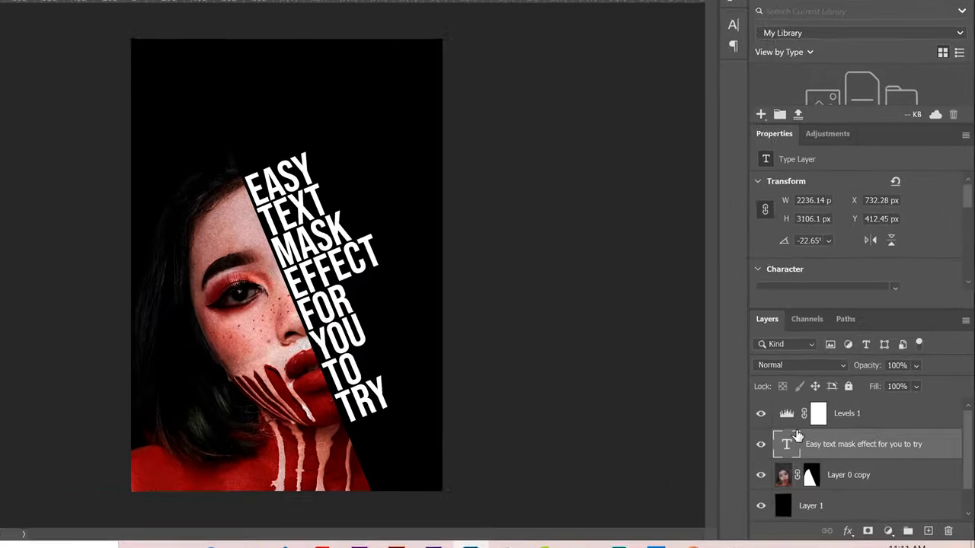
- Make Layer 0 visible and move it above the text layer at the top
scroll(832, 515, "down", 1)
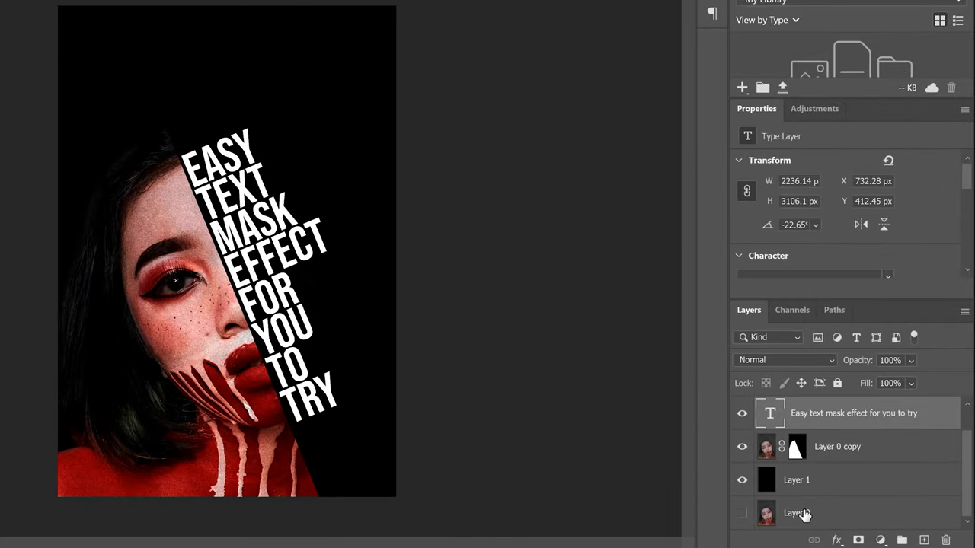
left_click(804, 514)
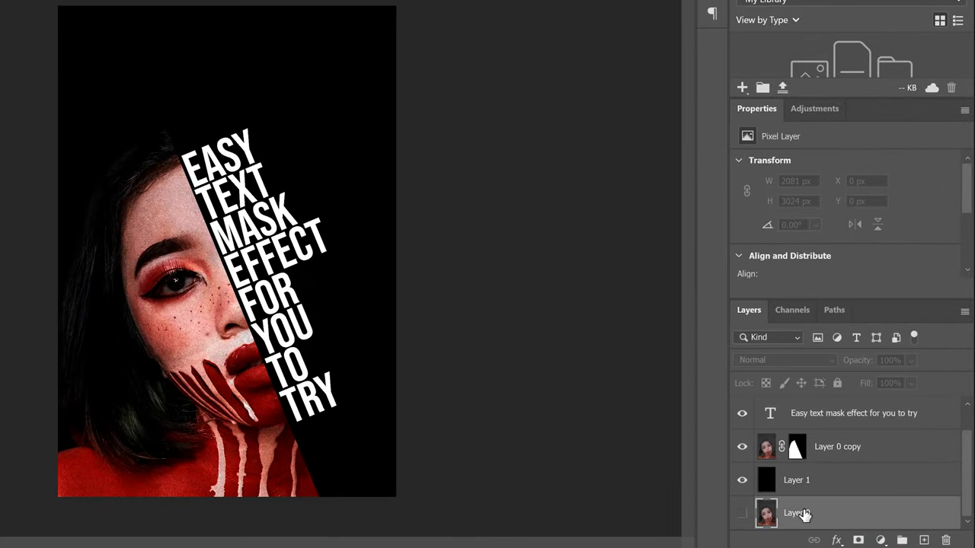
left_click(742, 514)
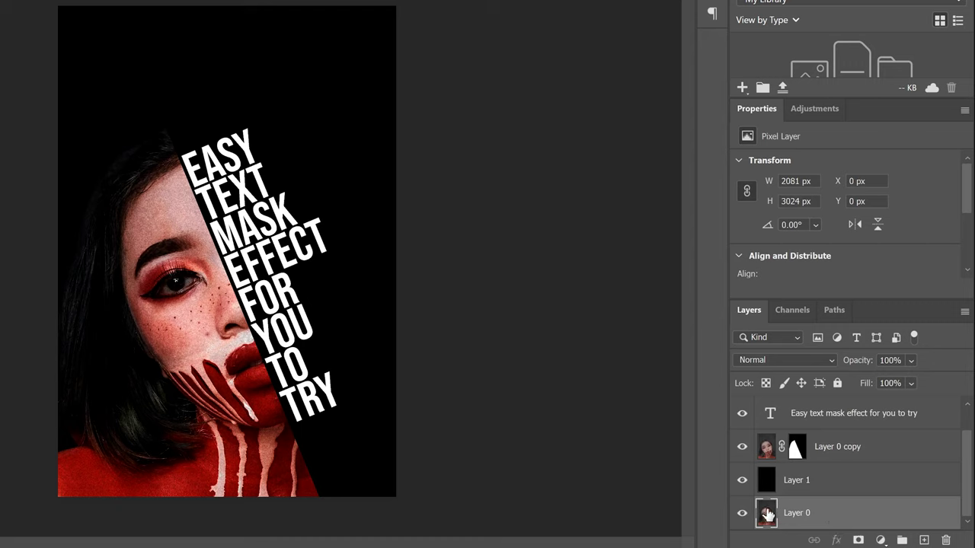
left_click_drag(767, 516, 820, 409)
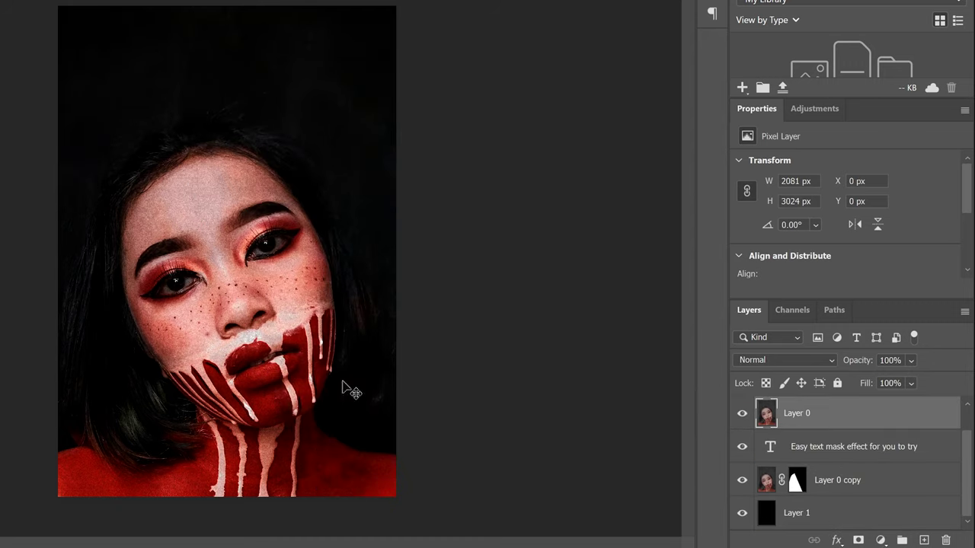
- Create a clipping mask from Layer 0 onto the rotated text layer
right_click(848, 422)
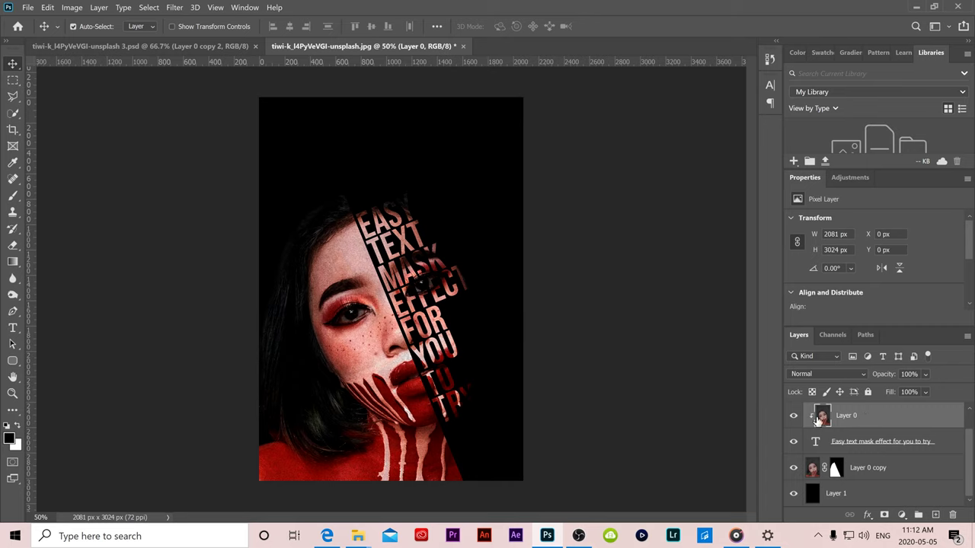
left_click(875, 470)
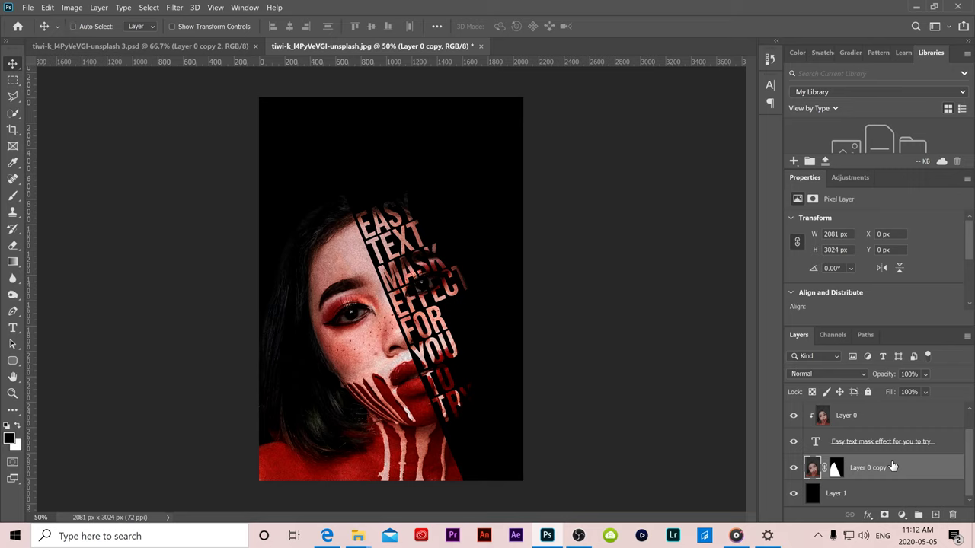
- Duplicate the masked face layer and delete the copy's layer mask
key("ctrl+j")
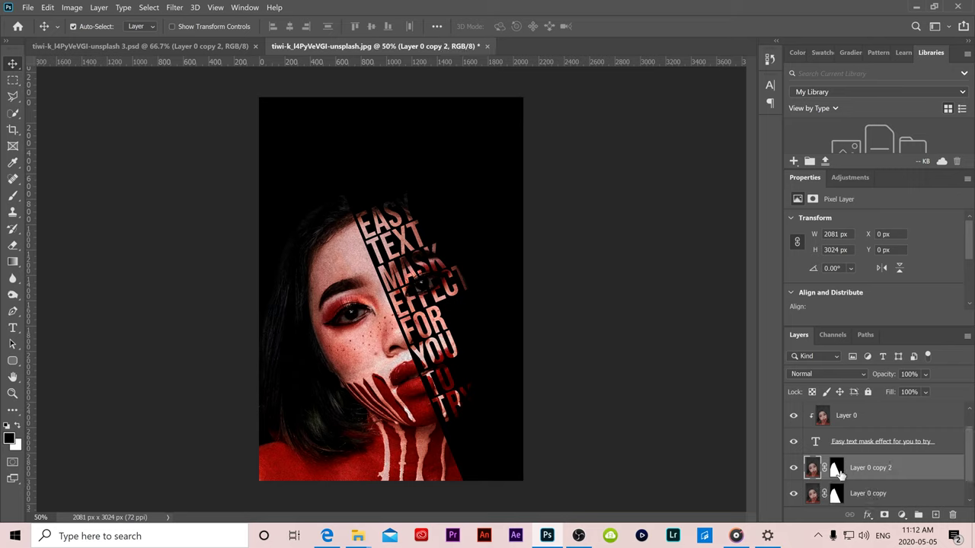
right_click(839, 472)
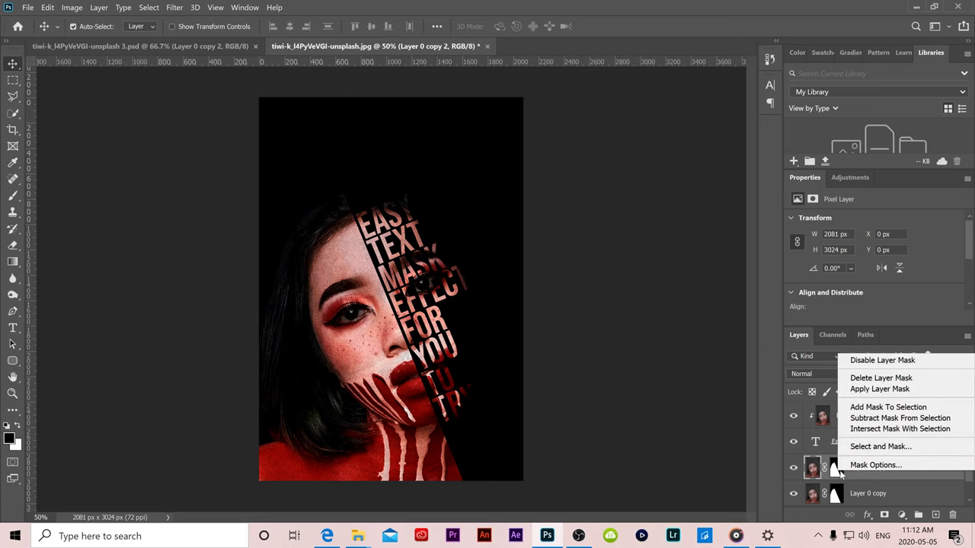
left_click(882, 379)
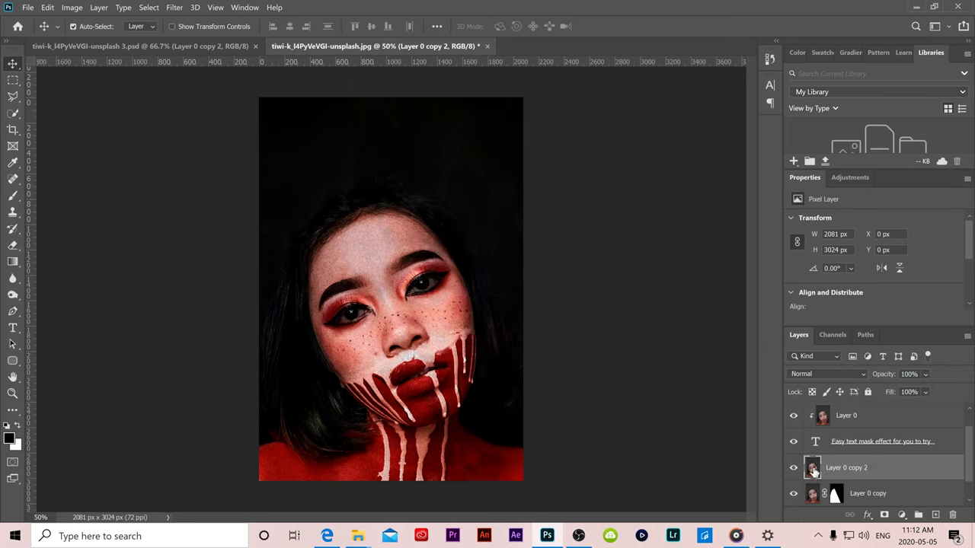
- Flip the unmasked copy horizontally and drag it below Layer 0 copy
left_click(47, 8)
mouse_move(133, 271)
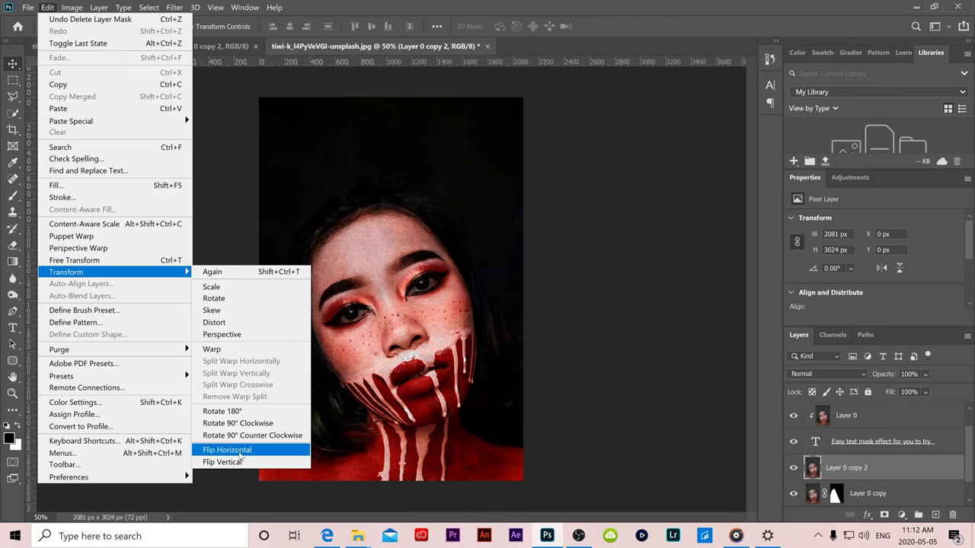
left_click(227, 450)
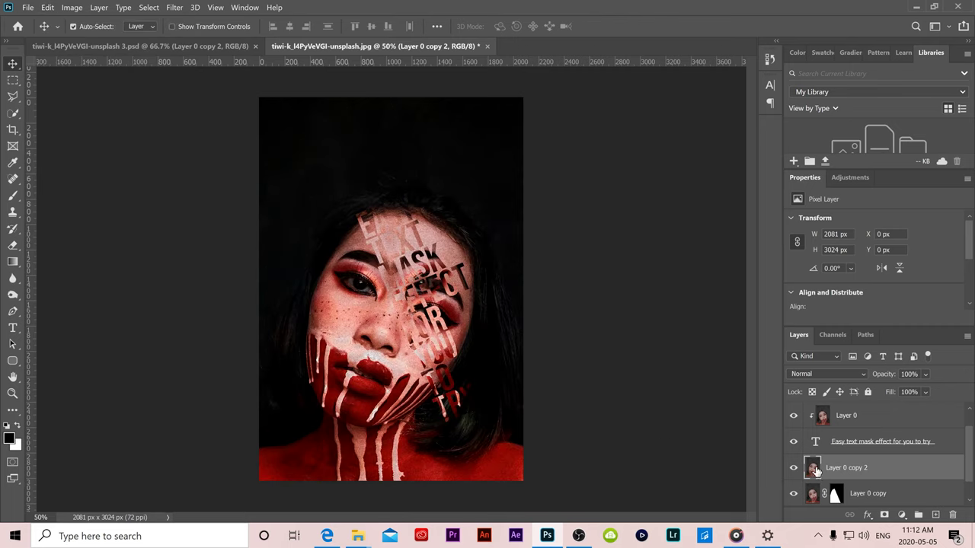
scroll(815, 470, "down", 1)
left_click_drag(817, 444, 865, 471)
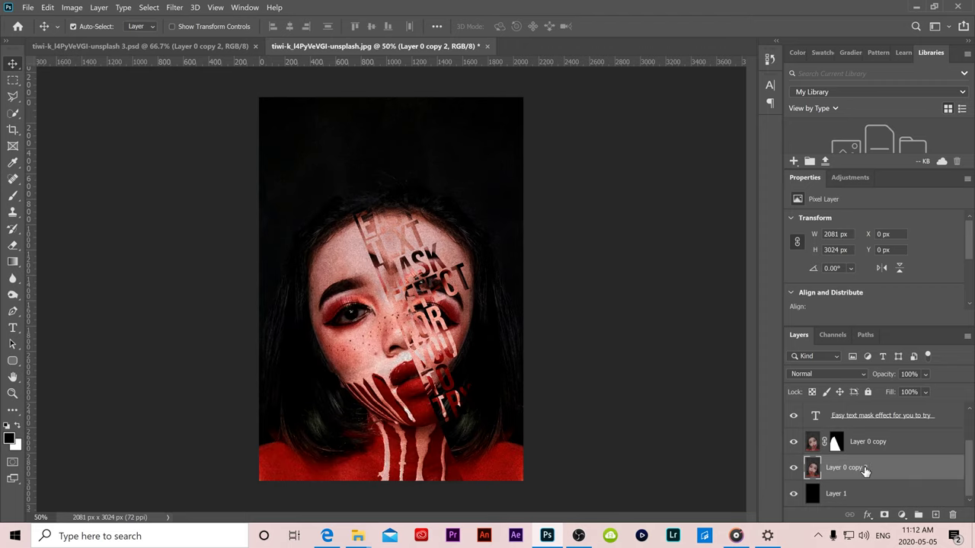
- Add a Hue/Saturation adjustment with Saturation -100 and Lightness -33
left_click(901, 516)
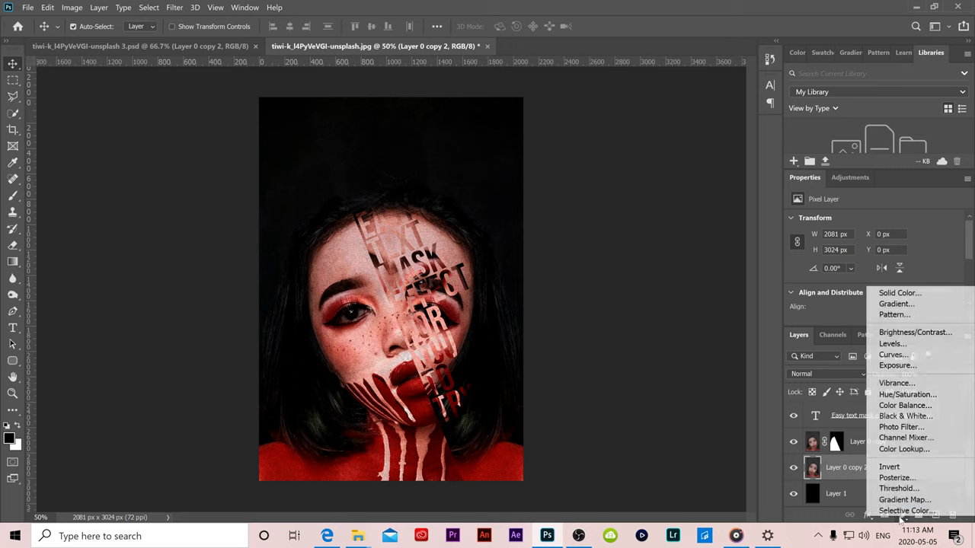
left_click(907, 395)
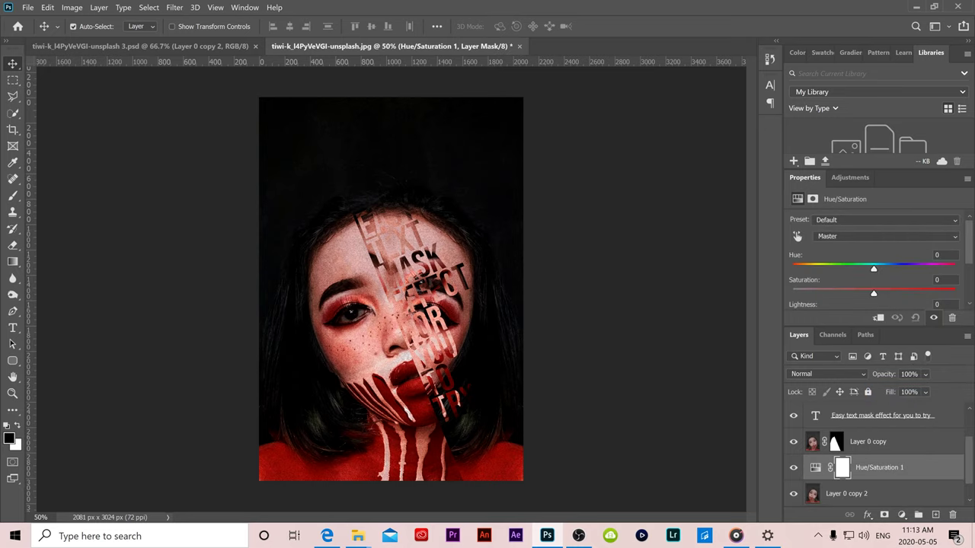
scroll(876, 245, "down", 3)
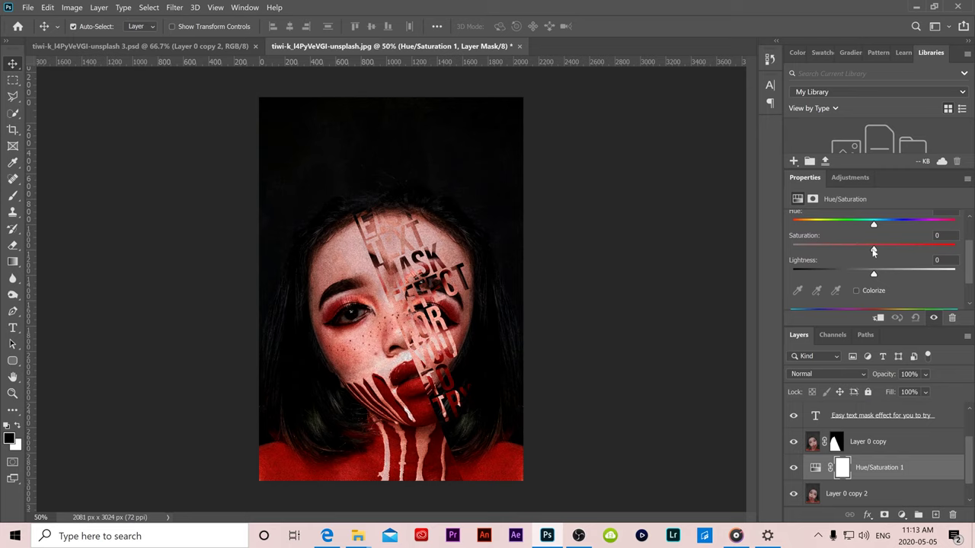
left_click_drag(873, 251, 819, 253)
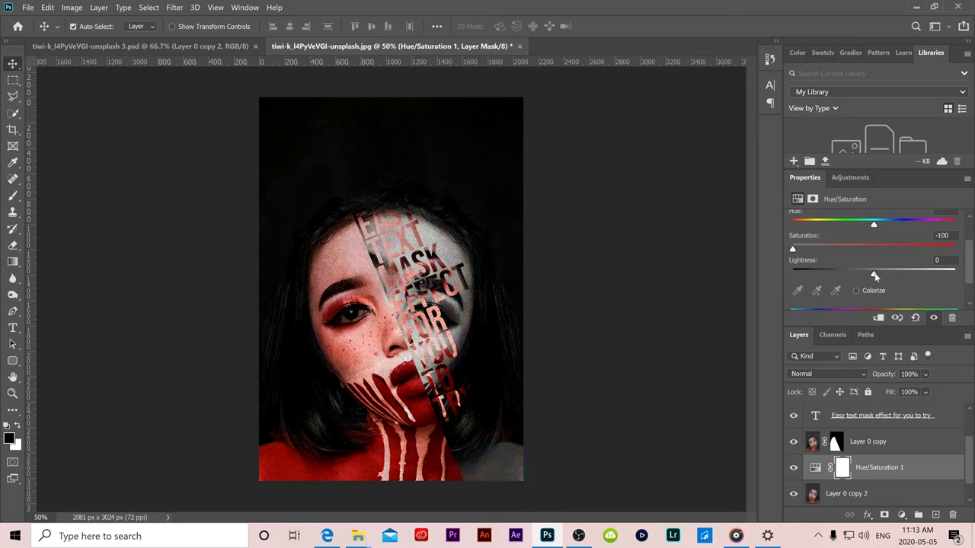
left_click_drag(874, 276, 849, 275)
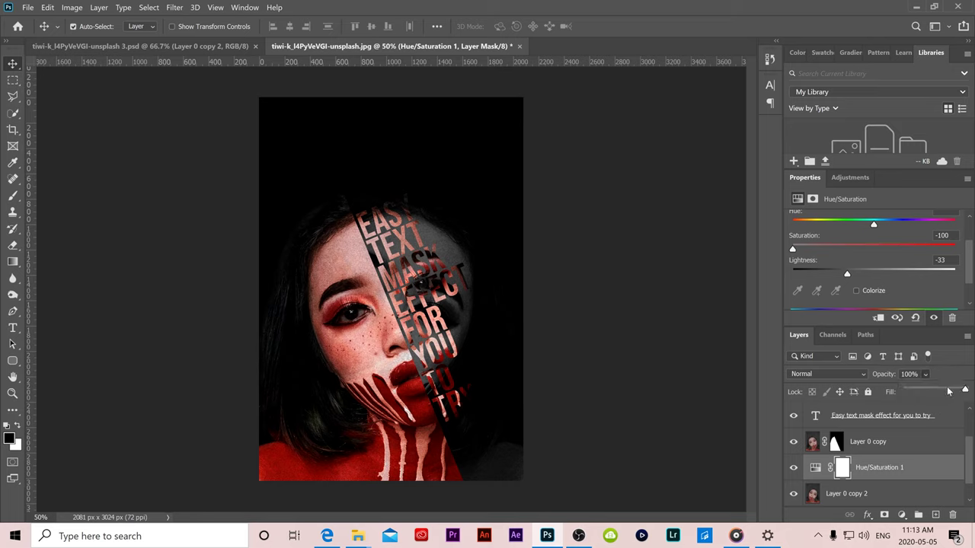
- Lower the opacity of Layer 0 copy 2 to 79%
left_click(874, 494)
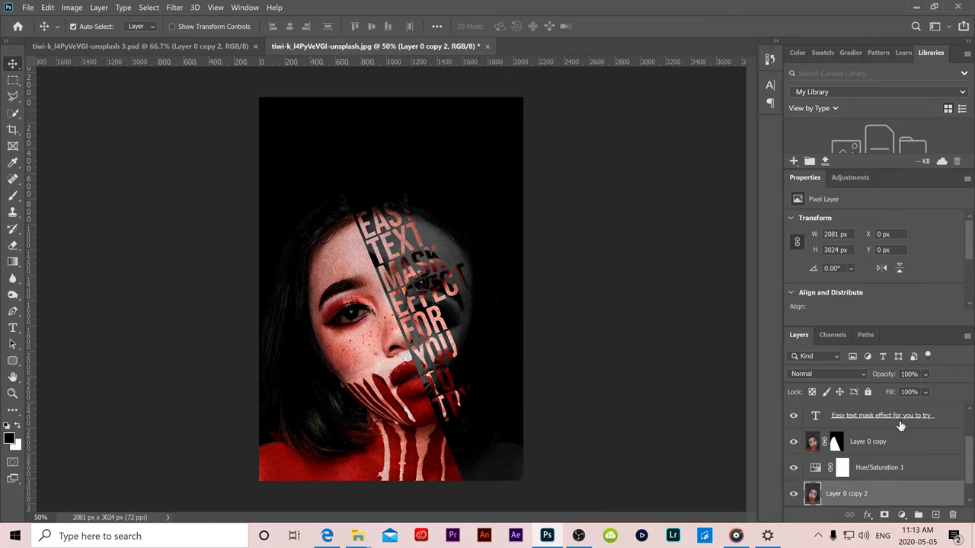
mouse_move(956, 392)
left_mouse_down()
mouse_move(921, 392)
mouse_move(954, 391)
left_mouse_up()
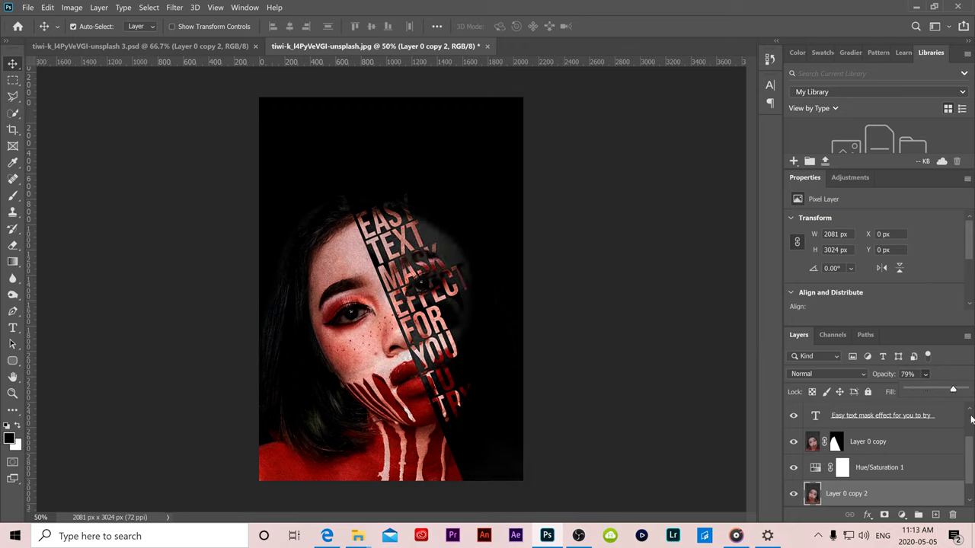
scroll(972, 455, "down", 1)
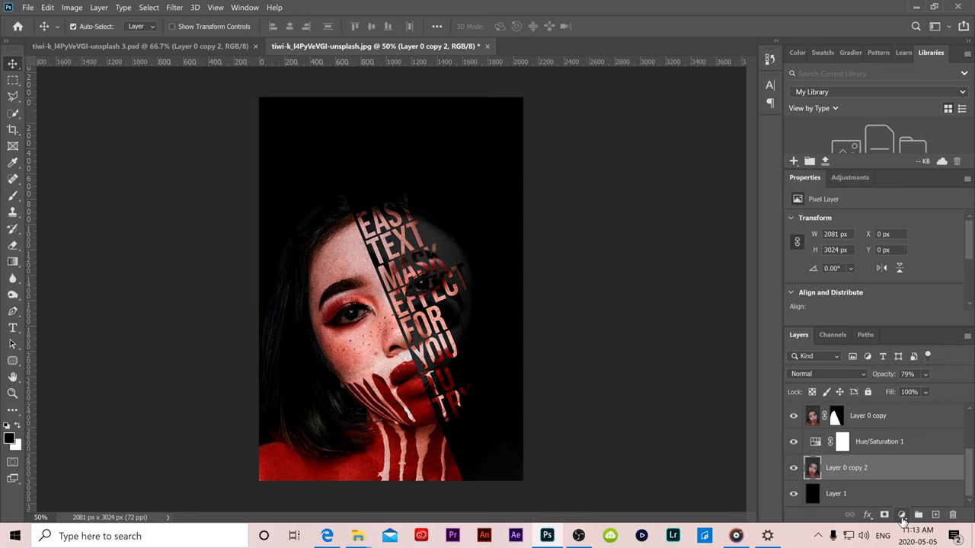
- Add a Brightness/Contrast adjustment with Contrast raised to 92
left_click(902, 516)
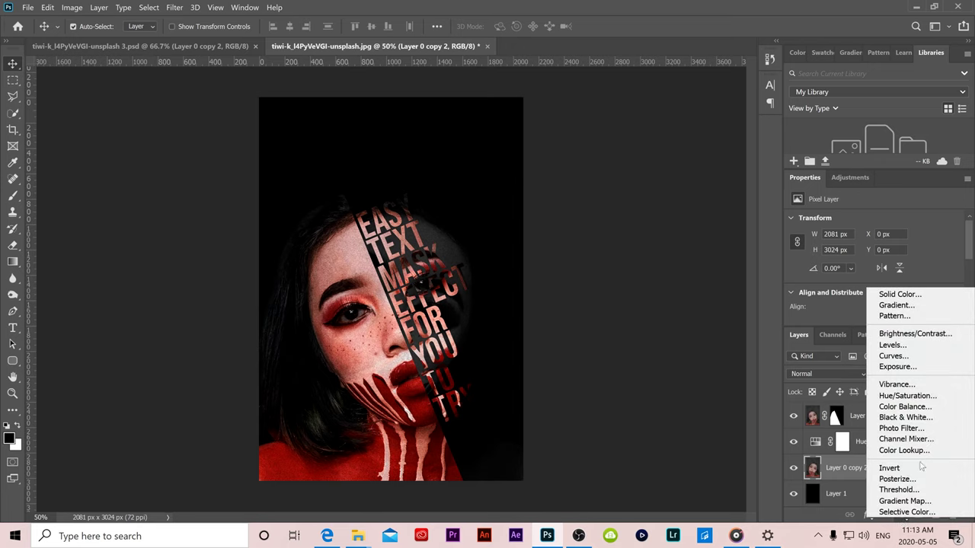
left_click(918, 335)
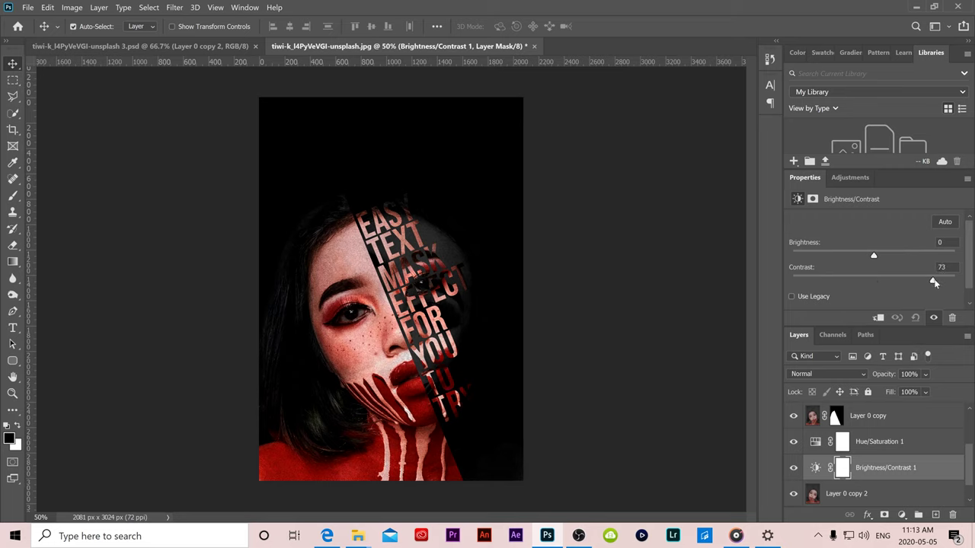
left_click_drag(934, 283, 949, 282)
- Set the mirrored face copy Layer 0 copy 2 to 84% opacity, then deselect the layers
left_click(845, 493)
key("7")
key("9")
left_click(926, 374)
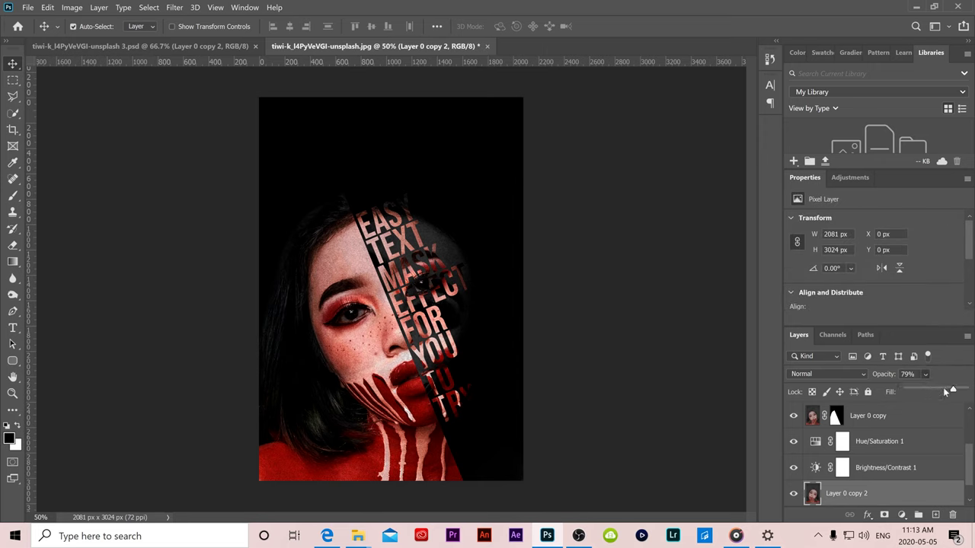
mouse_move(950, 392)
left_mouse_down()
mouse_move(966, 391)
mouse_move(957, 391)
left_mouse_up()
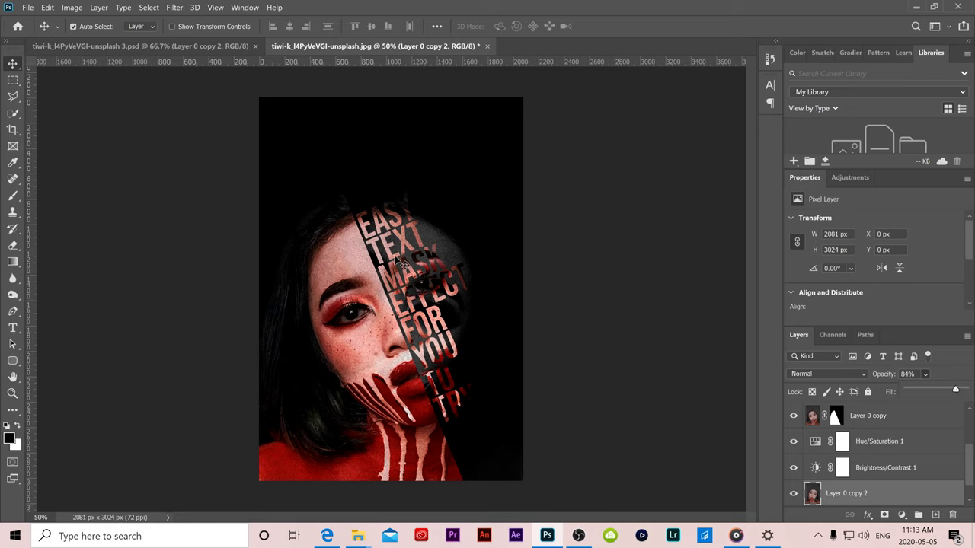
left_click(577, 374)
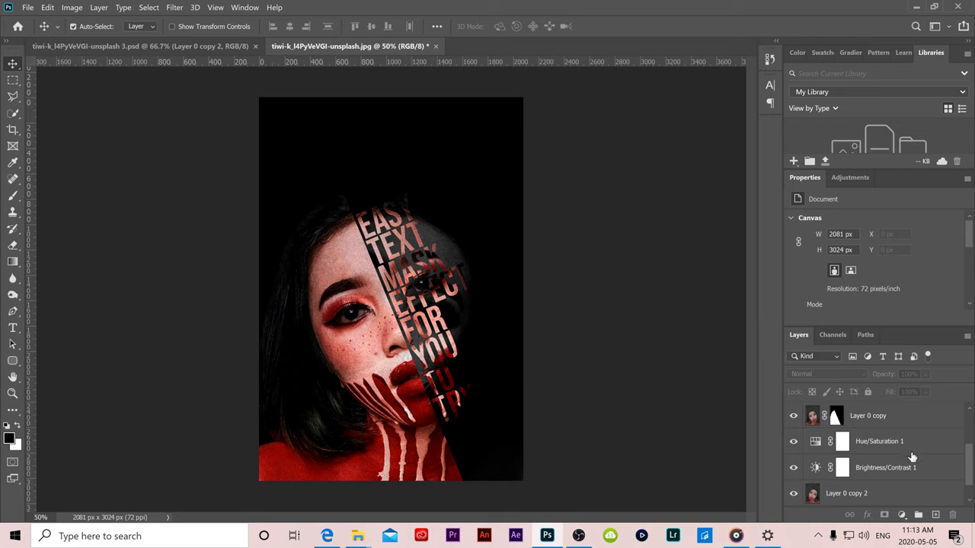
- Use Canvas Size to widen the canvas to 2400 px with a centre anchor, giving 2400 × 3024 px
scroll(928, 455, "down", 1)
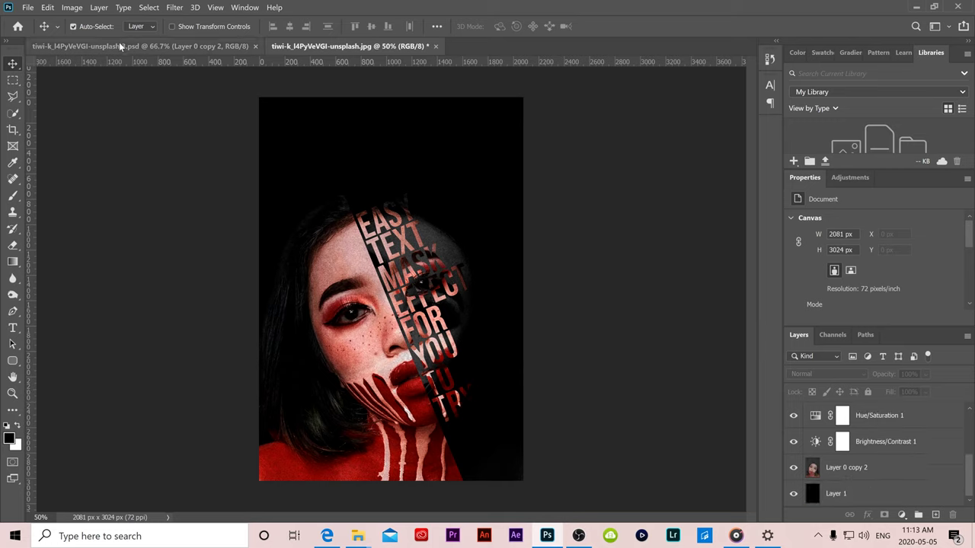
left_click(72, 8)
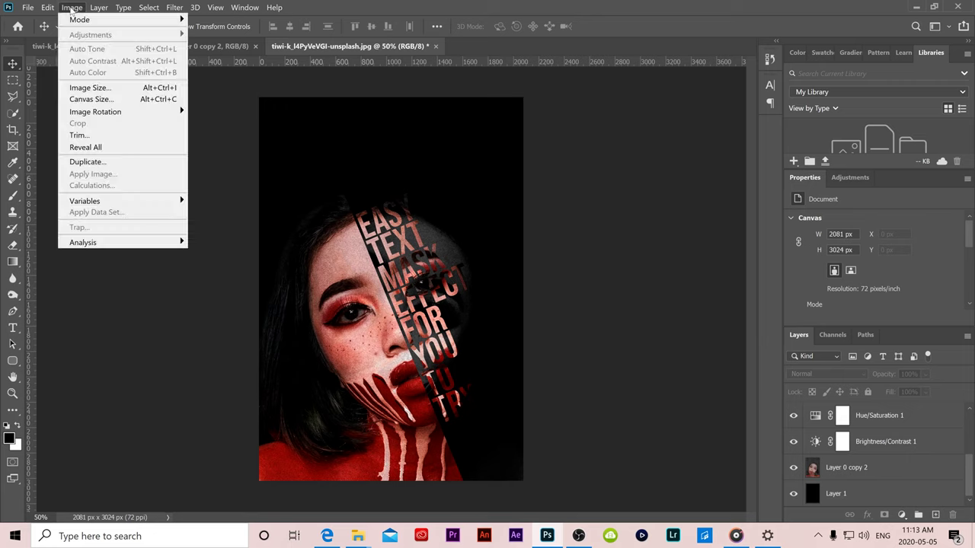
left_click(90, 99)
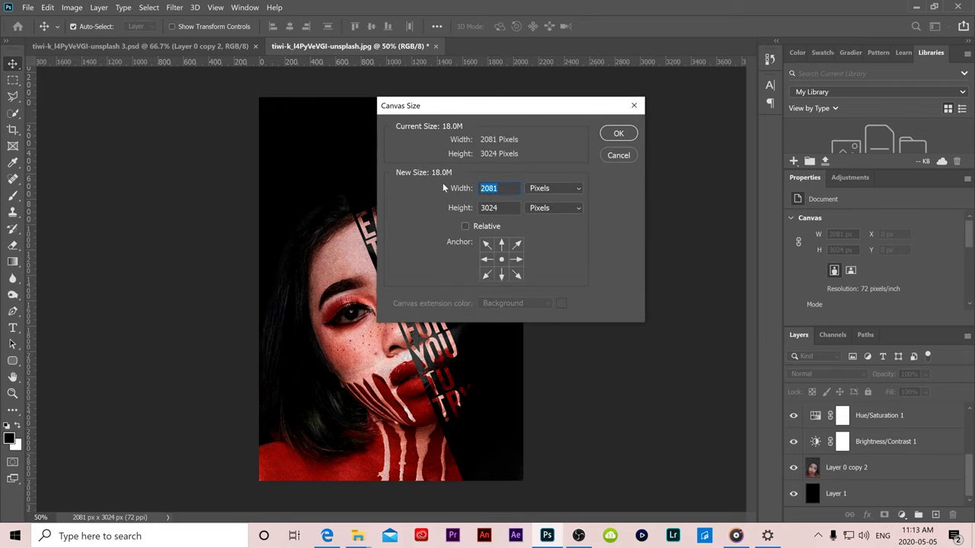
type("2400")
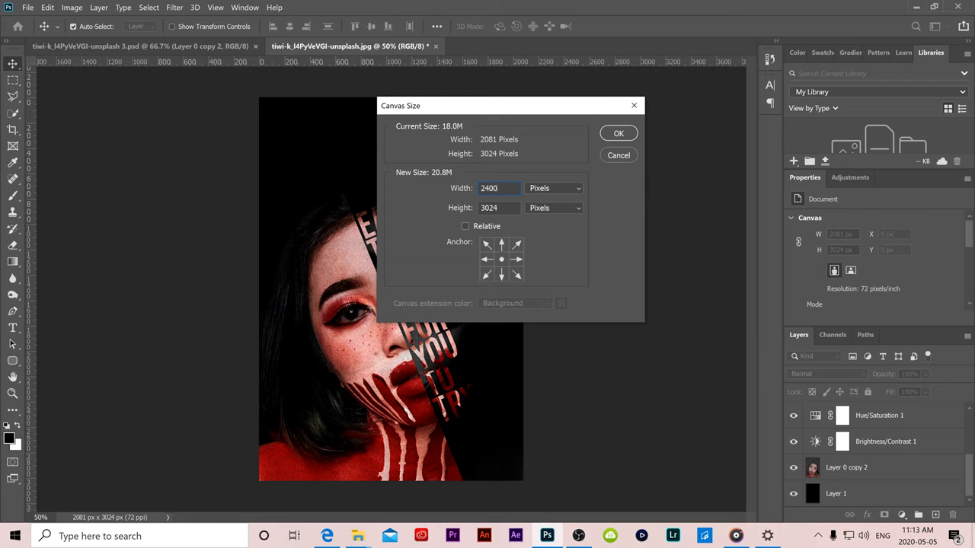
left_click(618, 135)
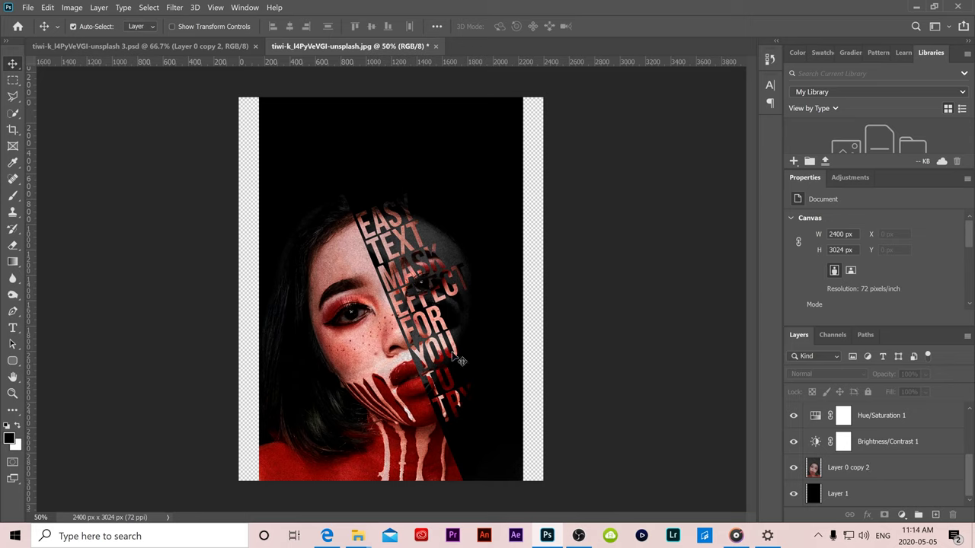
scroll(944, 488, "up", 2)
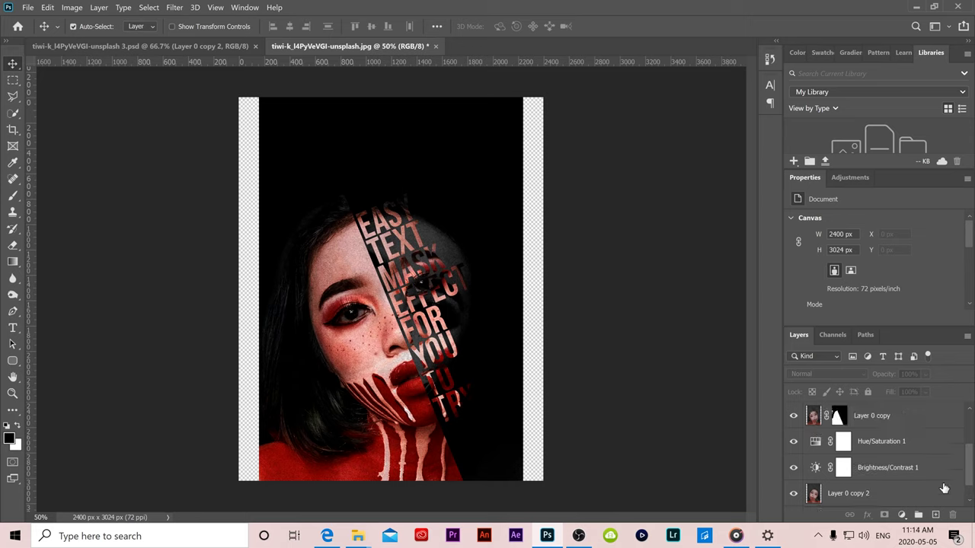
scroll(945, 487, "up", 1)
scroll(884, 503, "down", 2)
scroll(874, 462, "up", 3)
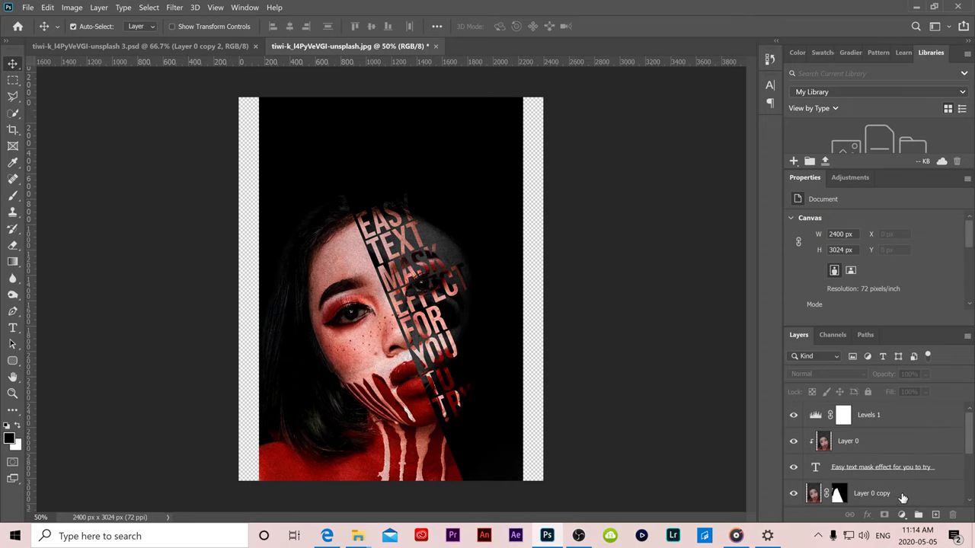
left_click(896, 496)
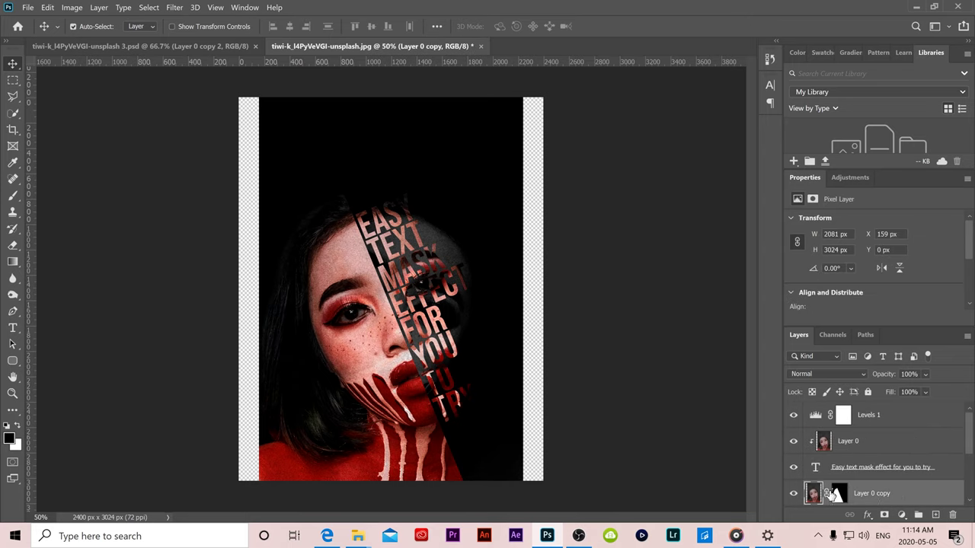
- Move the layers from Levels 1 to Layer 0 copy about 159 px left
left_click(904, 425, "shift")
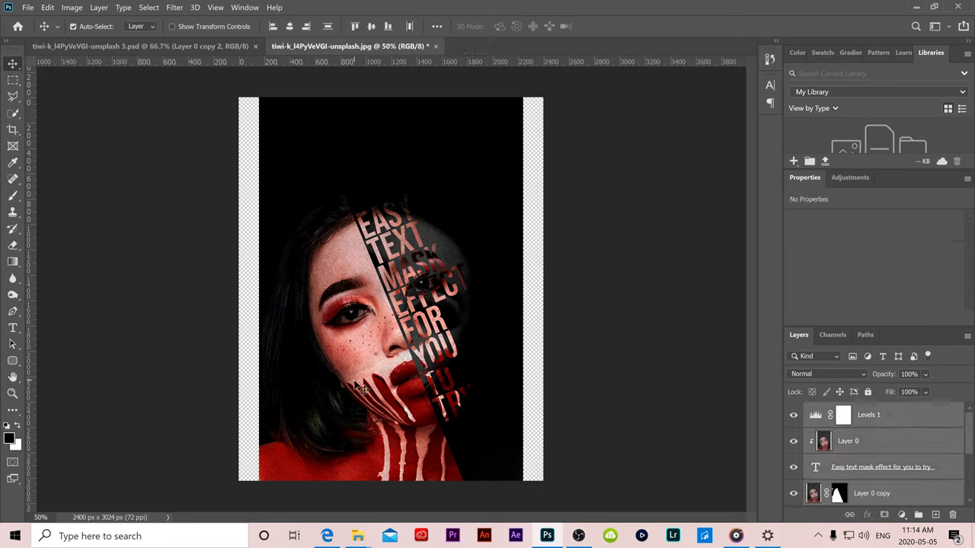
left_click_drag(358, 389, 324, 389)
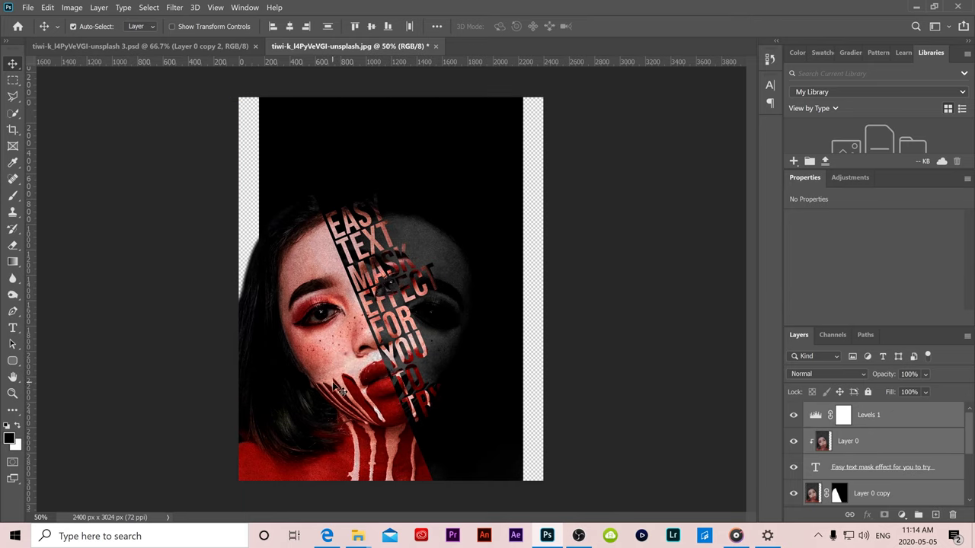
left_click(589, 382)
left_click_drag(970, 438, 969, 497)
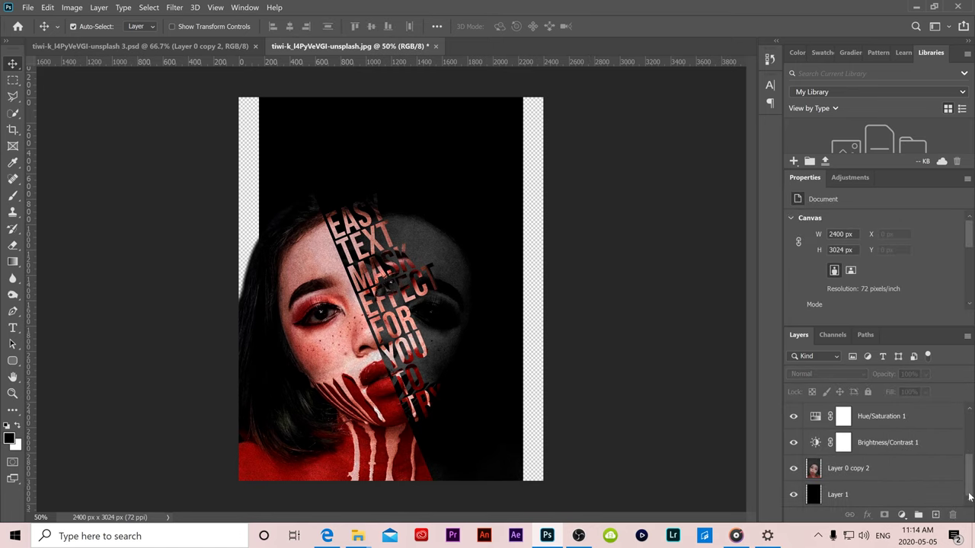
- Fill background Layer 1 with black across the full 2400 px width
left_click(838, 497)
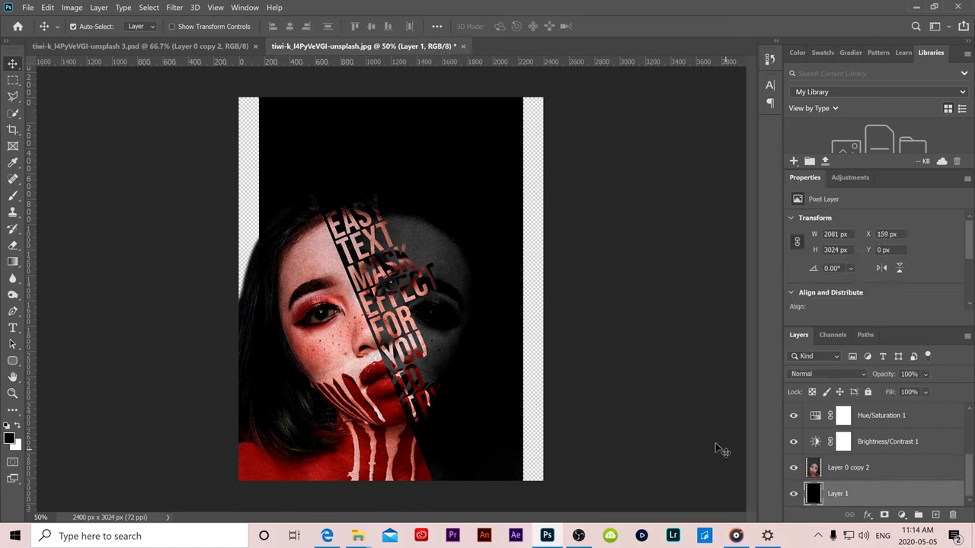
left_click(48, 8)
left_click(76, 185)
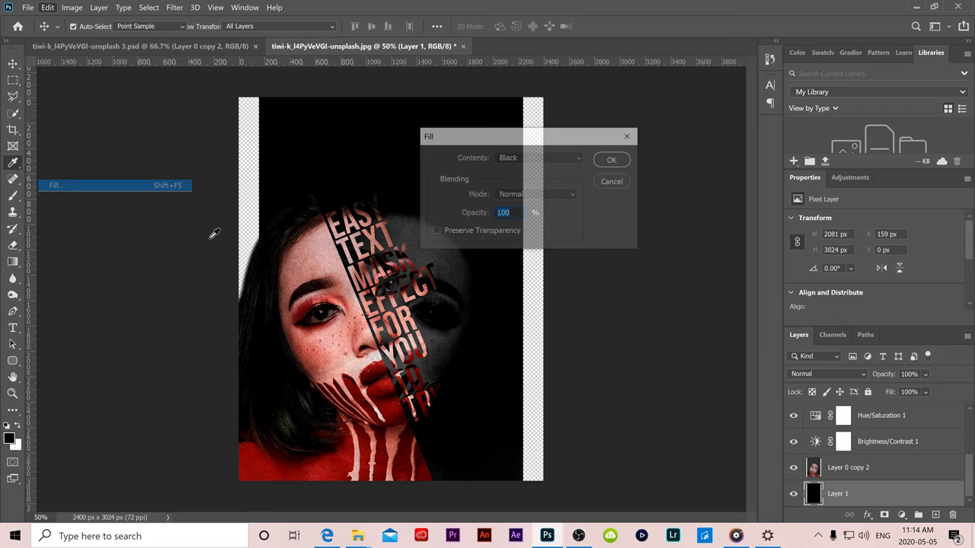
left_click(613, 159)
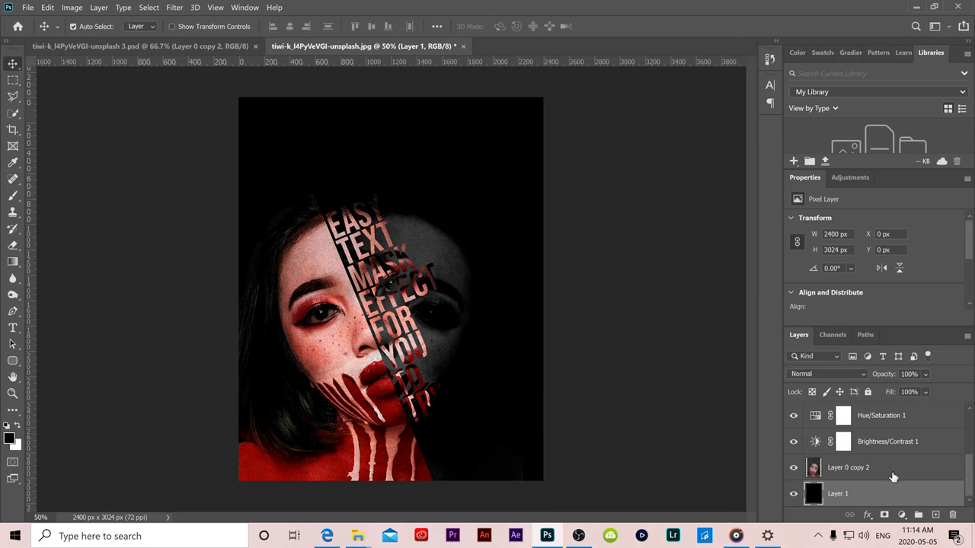
- Undo an accidental photo shift, then hide the clipped photo and the text layer
left_click(831, 468)
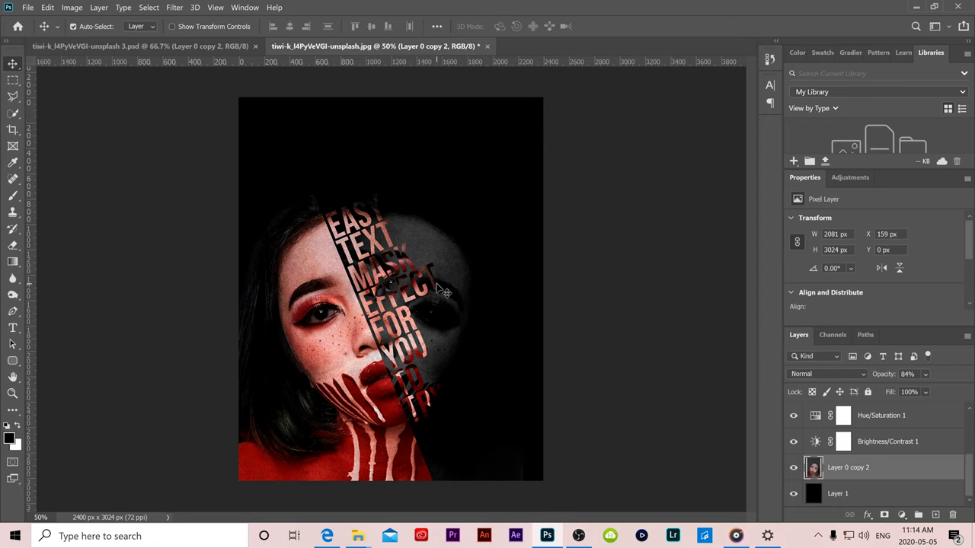
left_click_drag(443, 285, 427, 315)
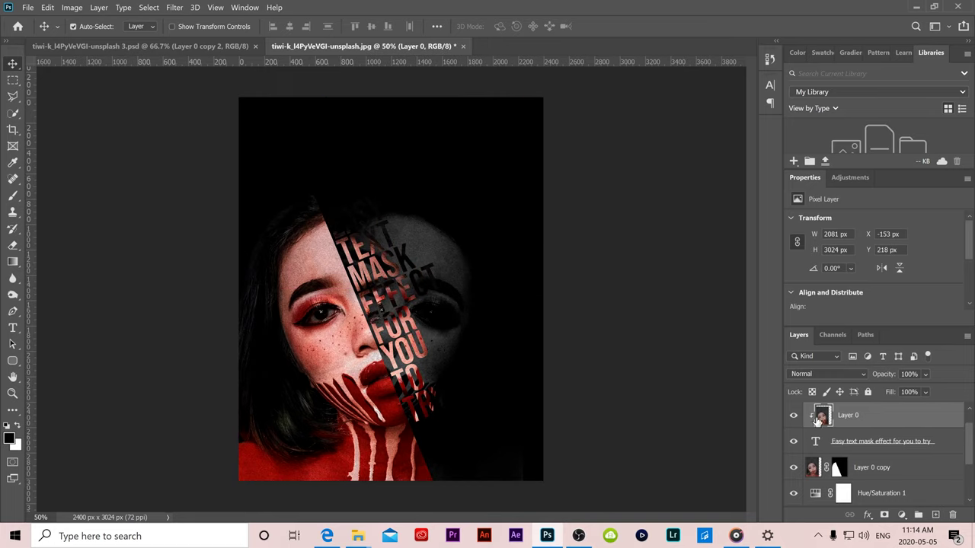
left_click(47, 8)
left_click(61, 17)
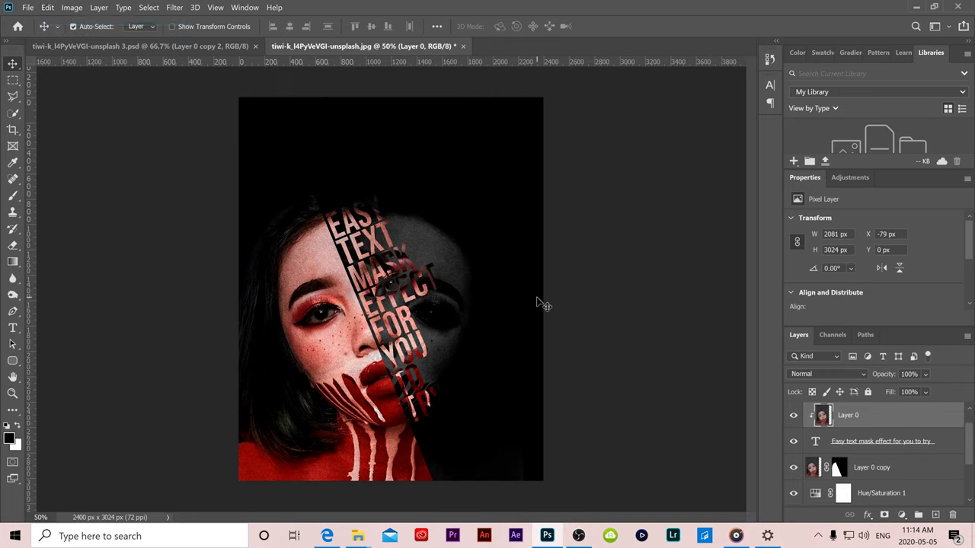
left_click(793, 416)
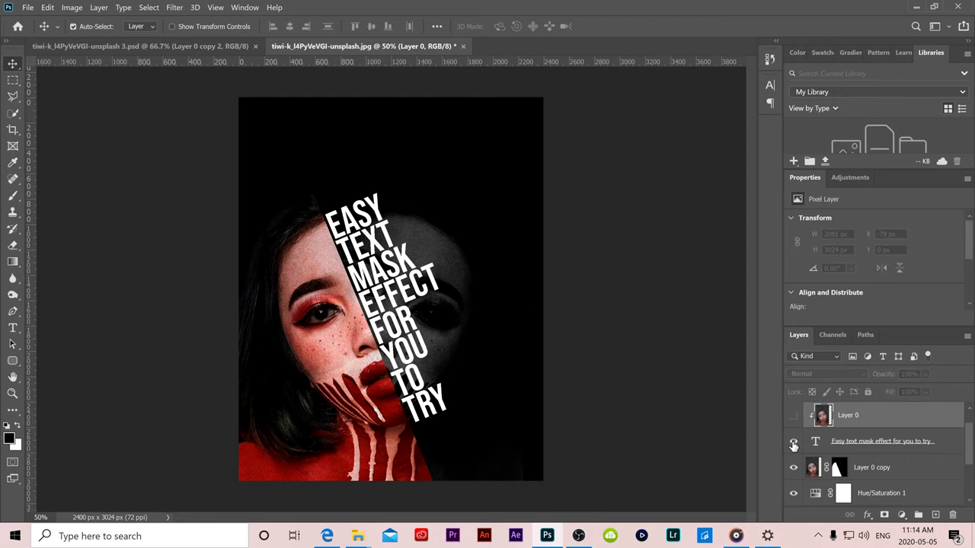
left_click(794, 442)
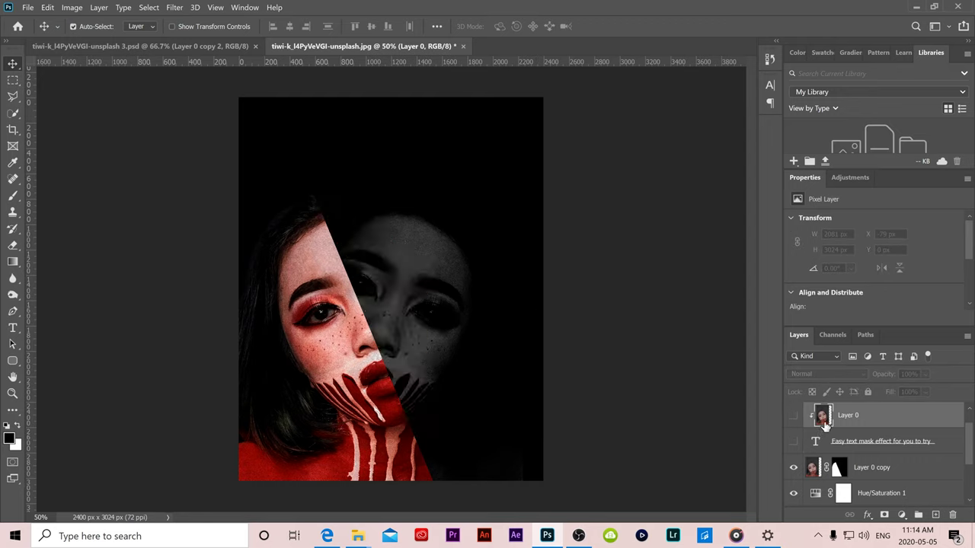
- Move the grey mirrored face copy right and fade it to 68% opacity
scroll(888, 500, "down", 3)
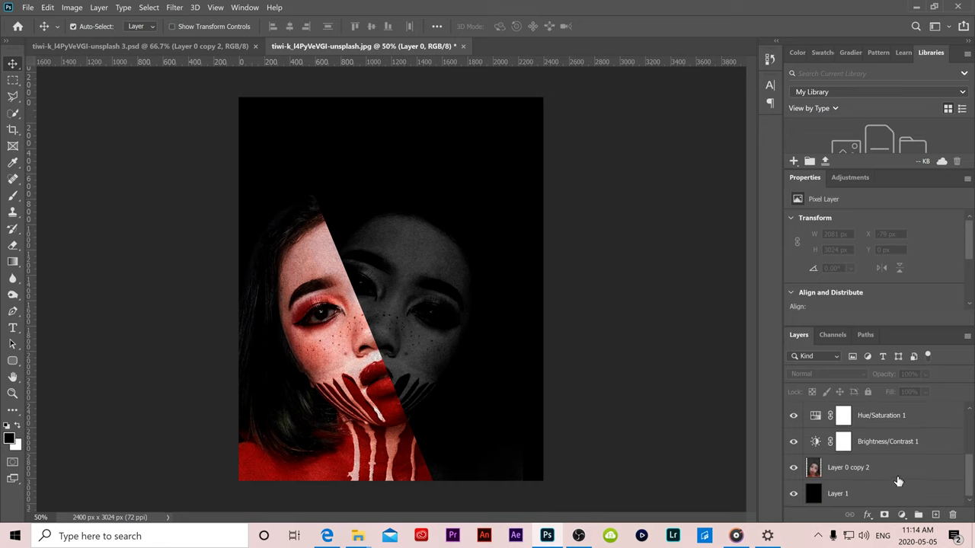
left_click(844, 468)
left_click_drag(427, 326, 471, 324)
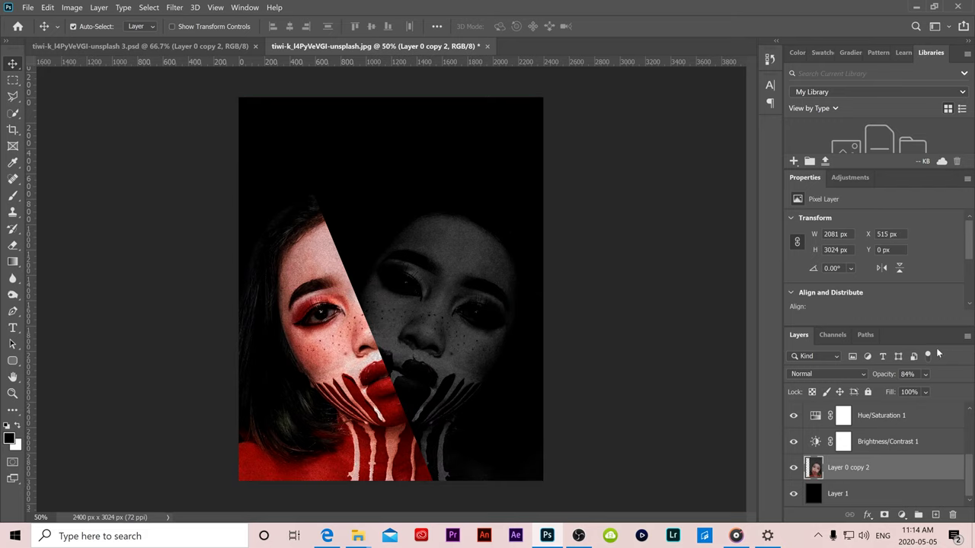
left_click(926, 374)
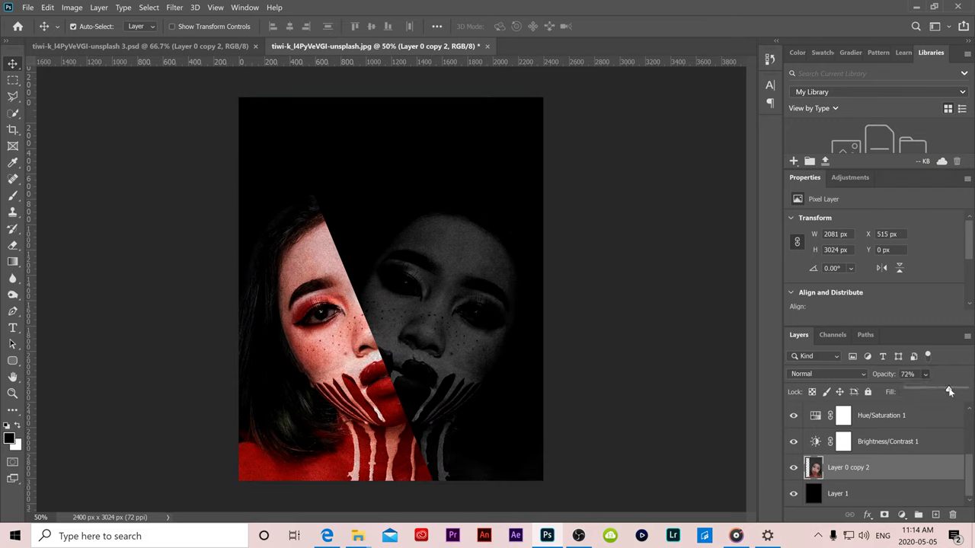
left_click_drag(958, 391, 948, 392)
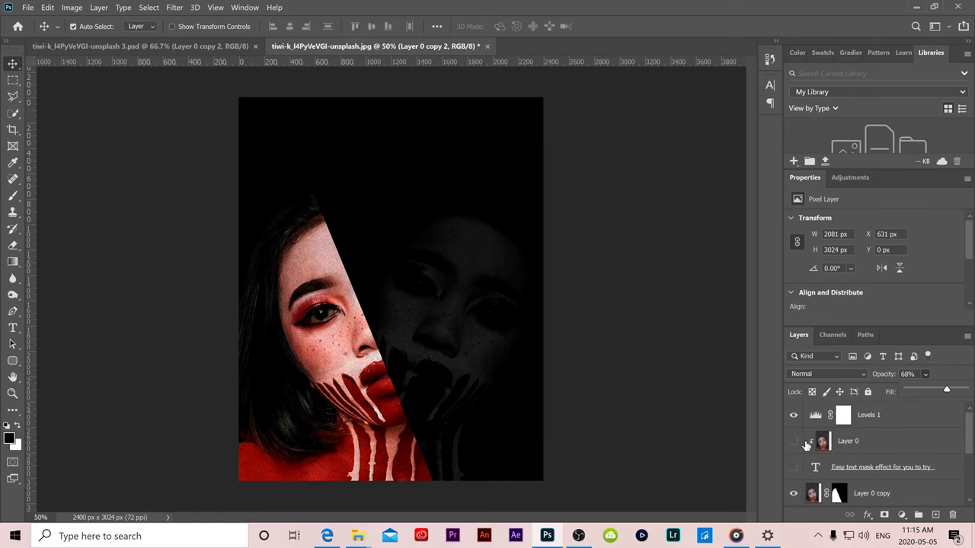
- Turn the text layer and its clipped Layer 0 photo back on
left_click_drag(796, 457, 794, 447)
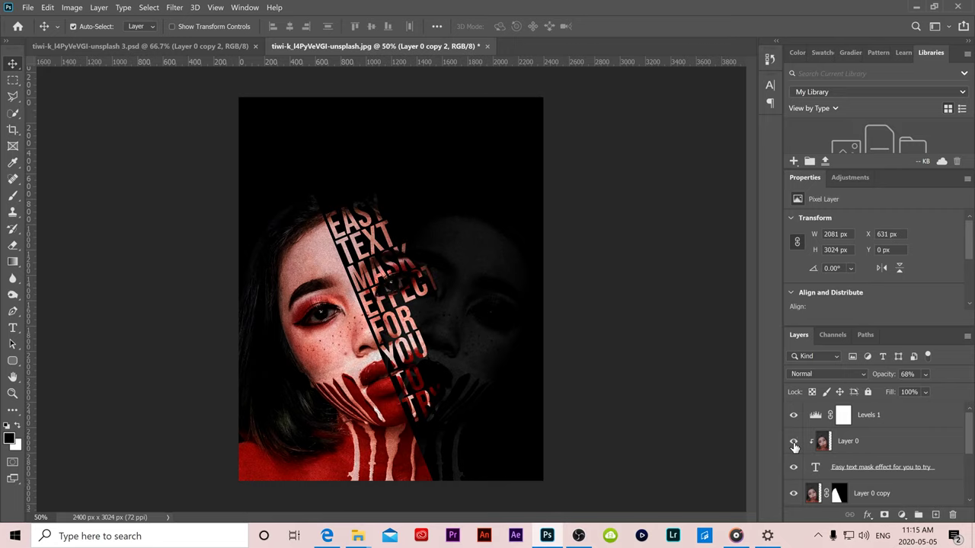